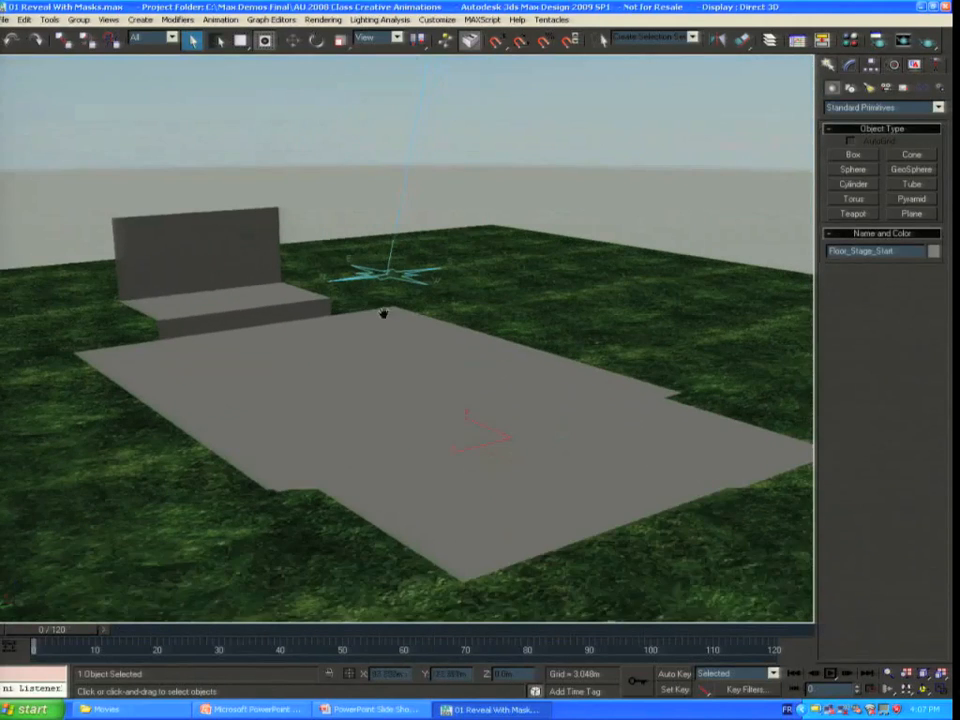
# Step: Turn on edged faces in the viewport to show the floor's polygon divisions
pyautogui.rightClick(17, 61)
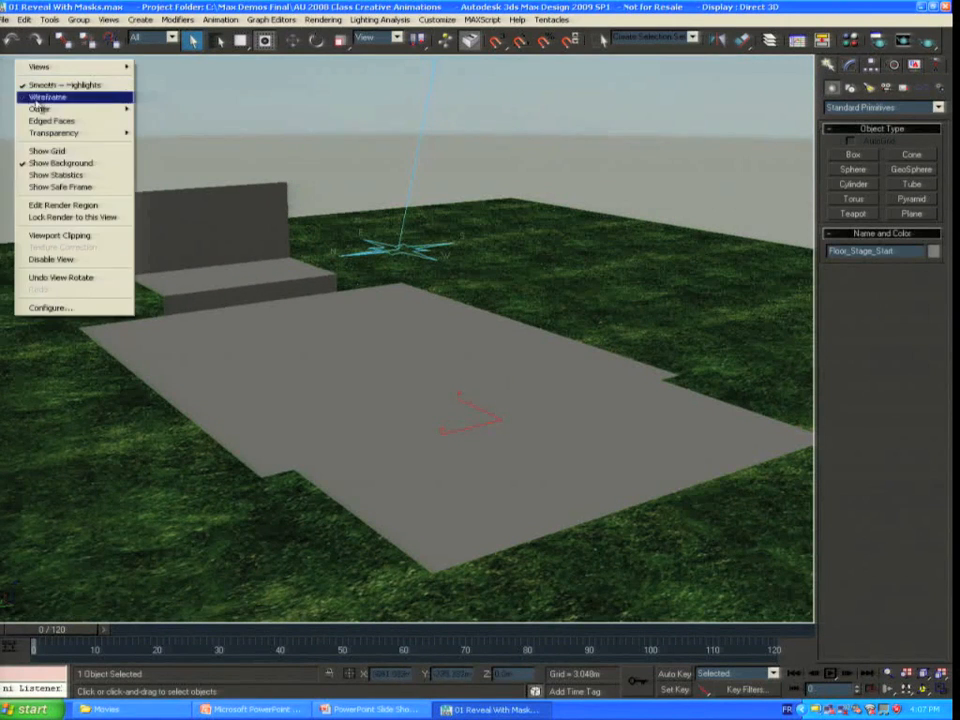
pyautogui.click(50, 121)
pyautogui.moveTo(391, 226); pyautogui.dragTo(409, 207, button='middle')
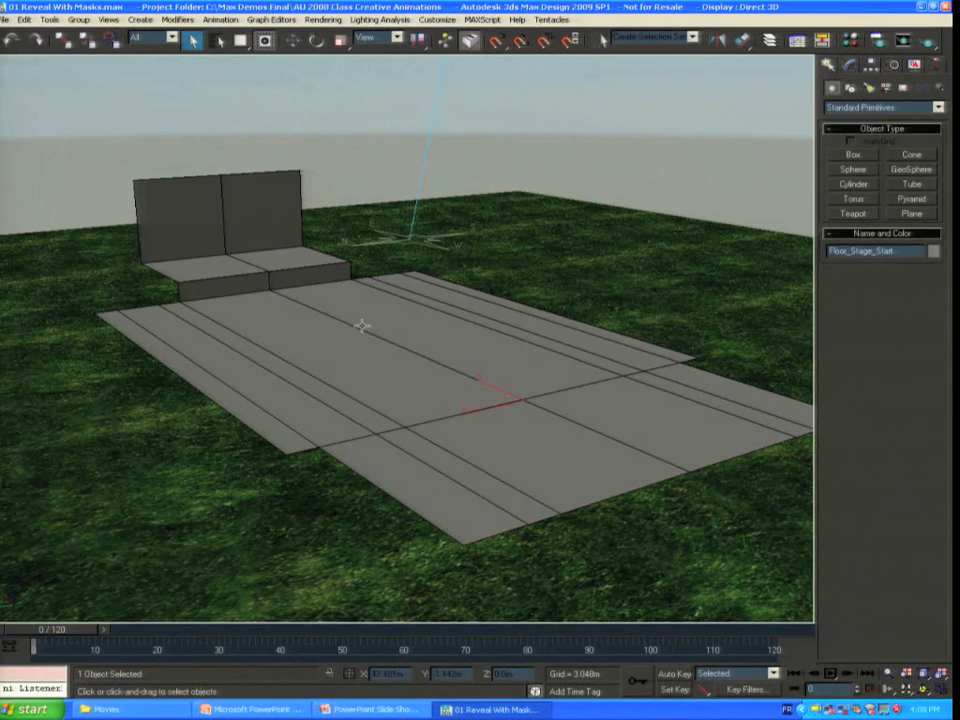
pyautogui.moveTo(359, 325); pyautogui.dragTo(352, 319, button='middle')
# Step: Sample the Grey_Reveal_Start material from the floor into the first Material Editor slot
pyautogui.click(851, 40)
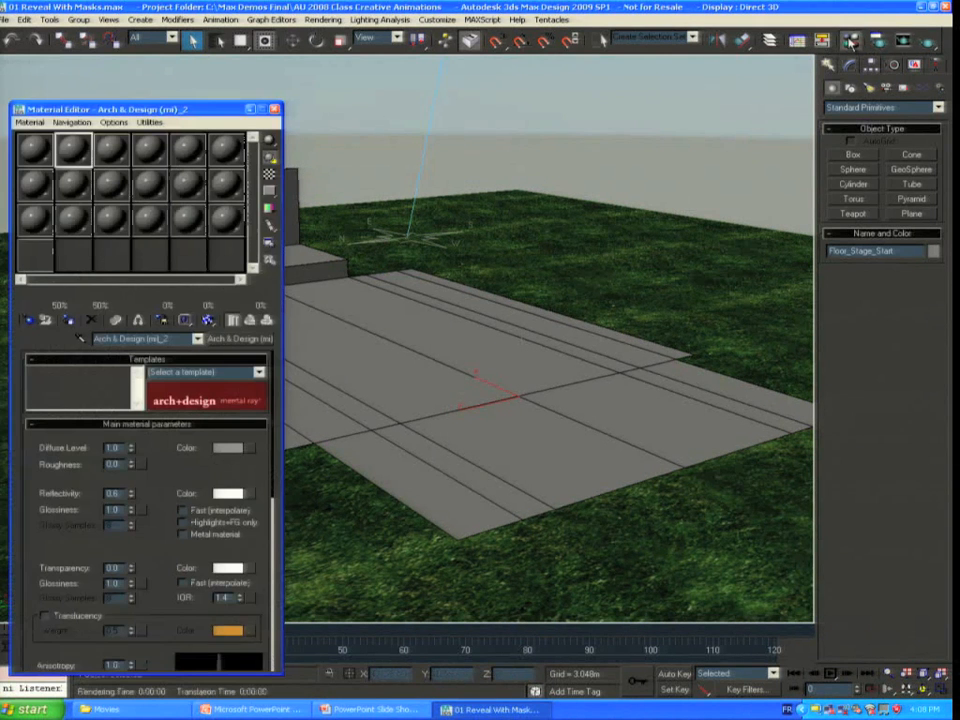
pyautogui.click(80, 338)
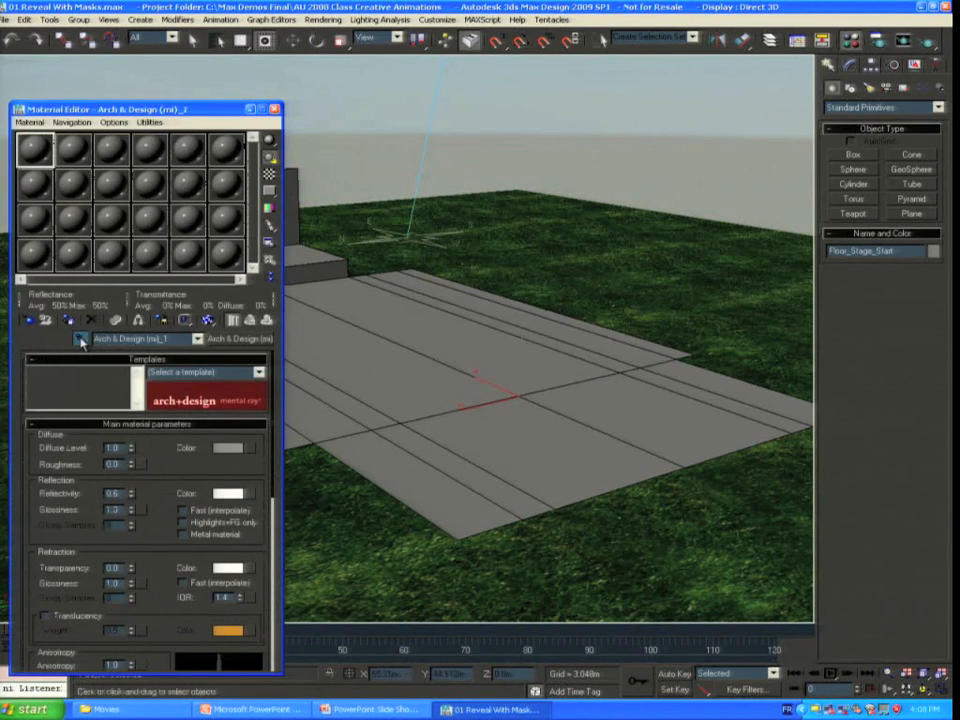
pyautogui.click(398, 313)
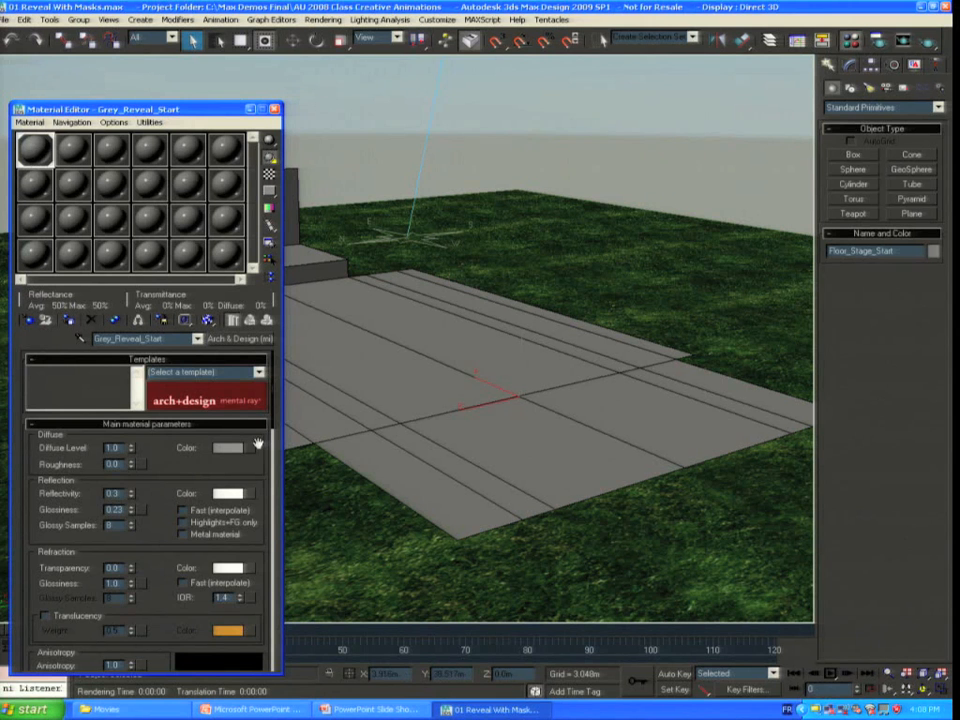
# Step: Assign a Gradient Ramp map to the Cutout channel of the Grey_Reveal_Start material
pyautogui.scroll(-5, 165, 495)
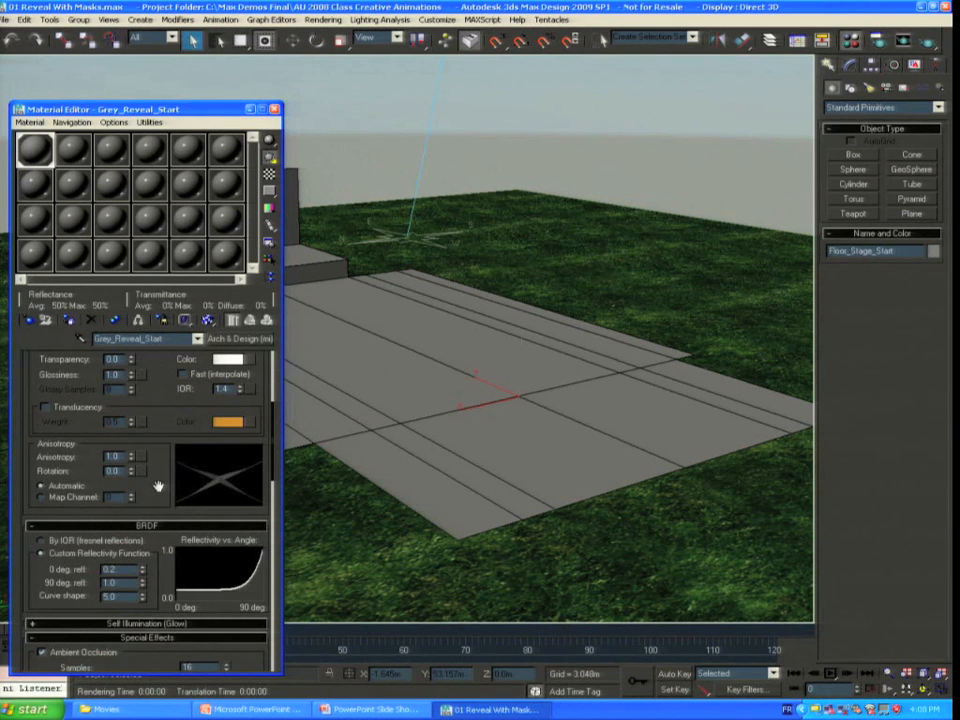
pyautogui.scroll(-15, 158, 483)
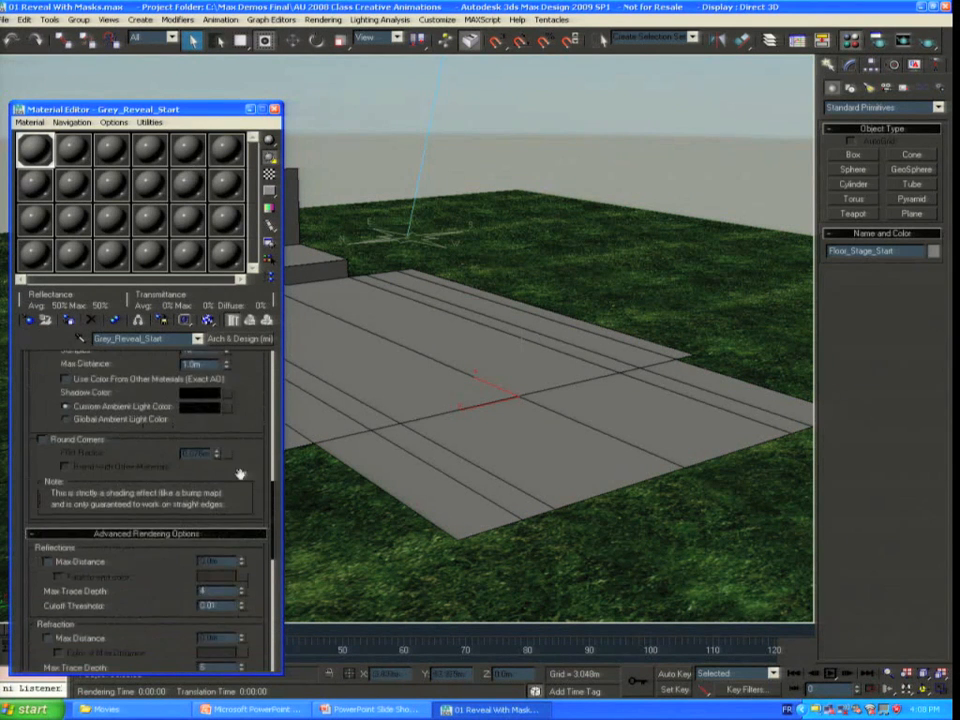
pyautogui.scroll(-5, 80, 405)
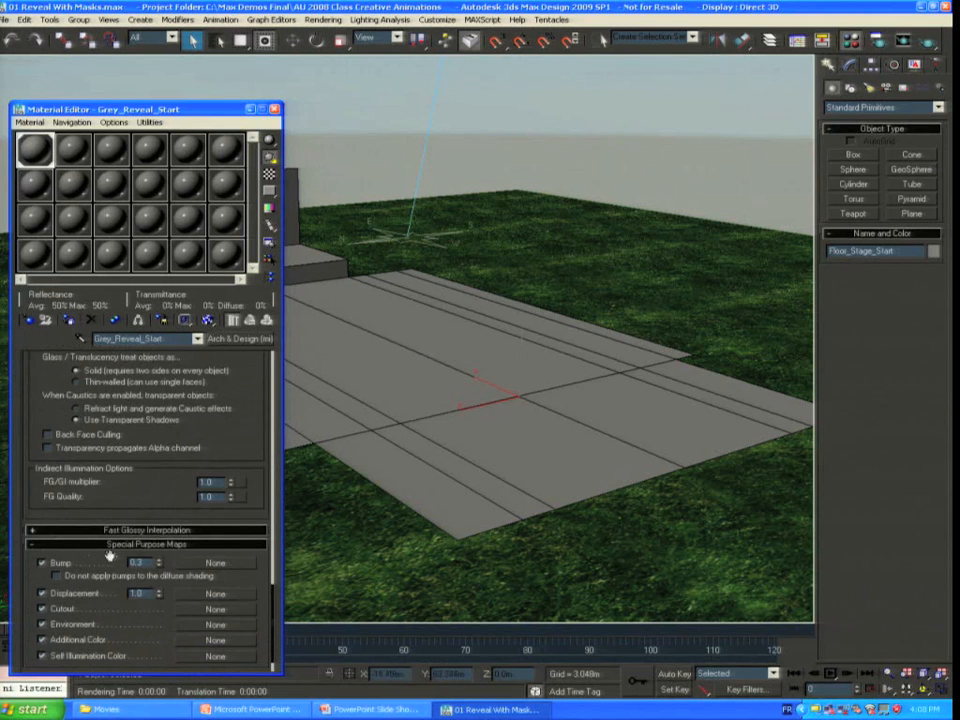
pyautogui.scroll(-2, 31, 563)
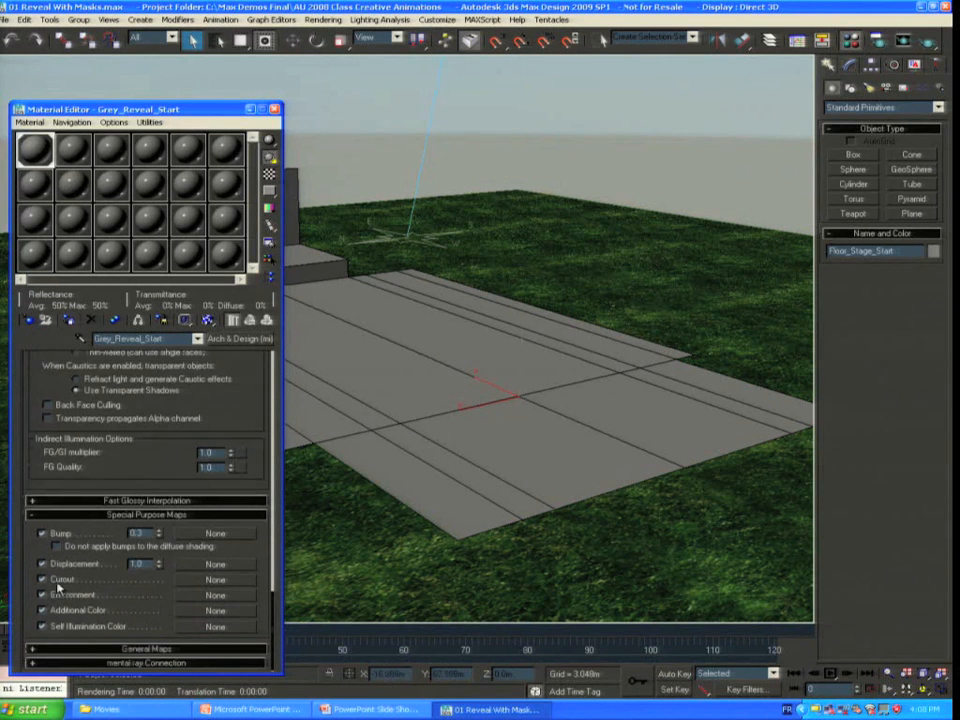
pyautogui.moveTo(62, 582)
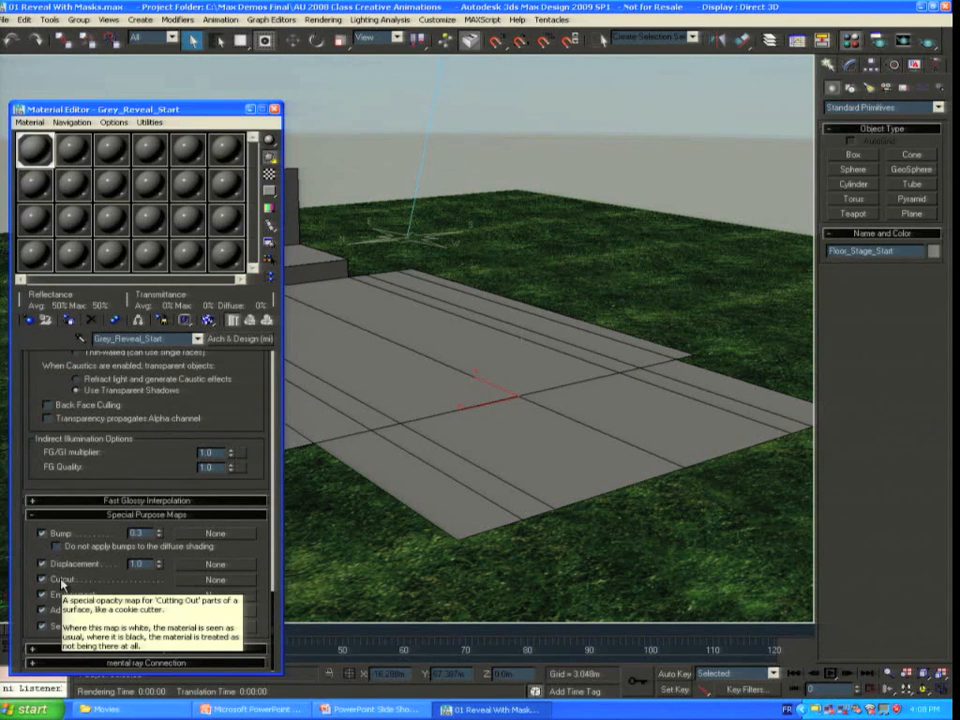
pyautogui.click(215, 579)
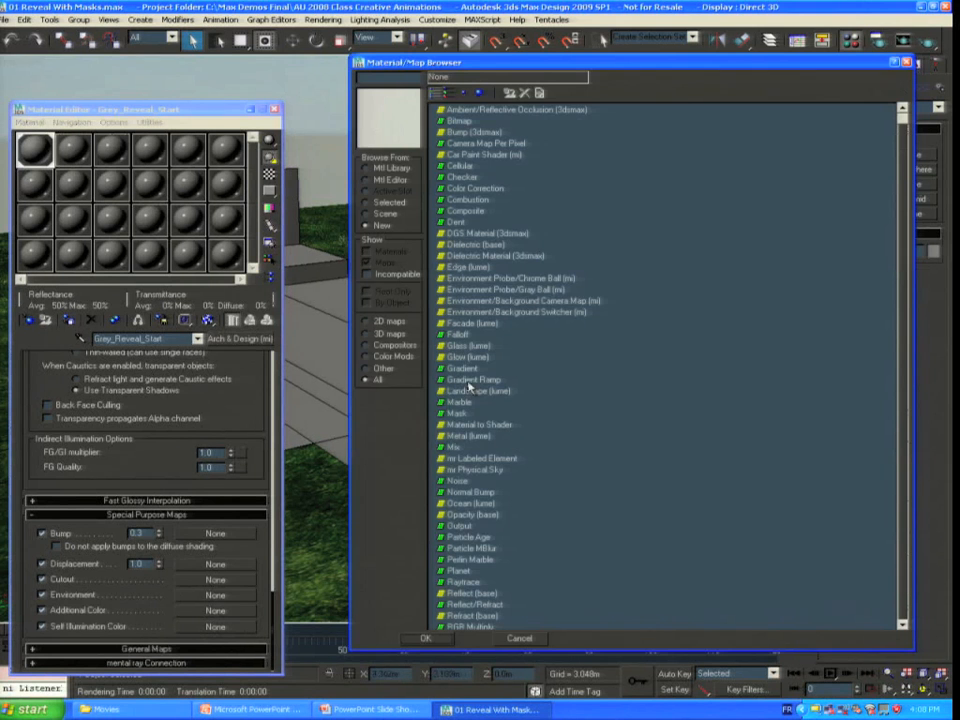
pyautogui.doubleClick(470, 382)
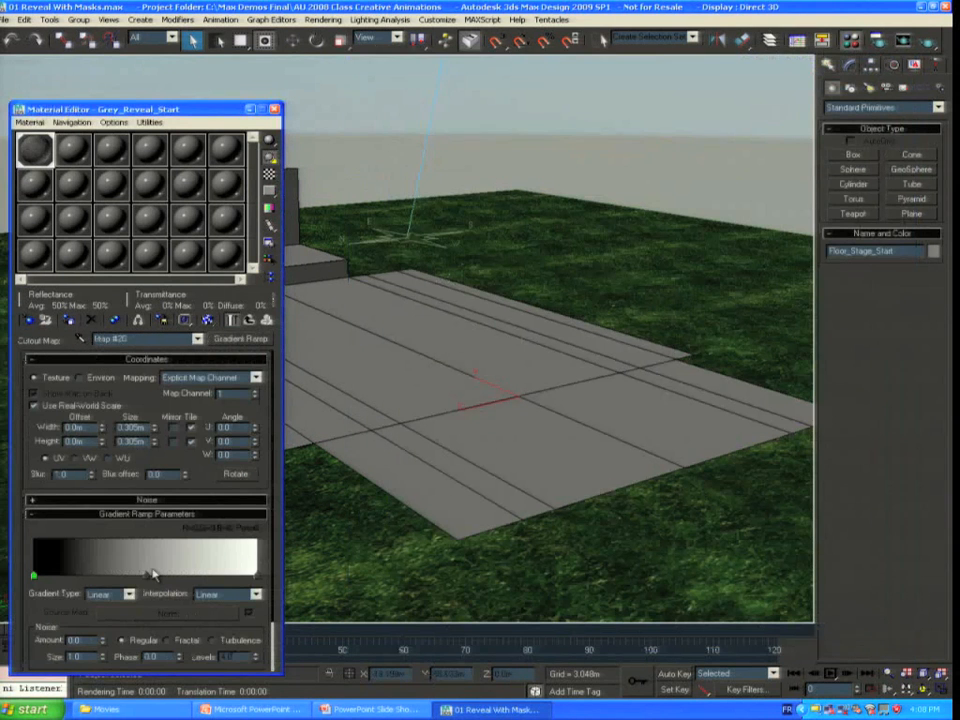
# Step: Move the gradient ramp's middle flag to about position 36 and add another flag at about position 61
pyautogui.moveTo(118, 108); pyautogui.dragTo(108, 61)
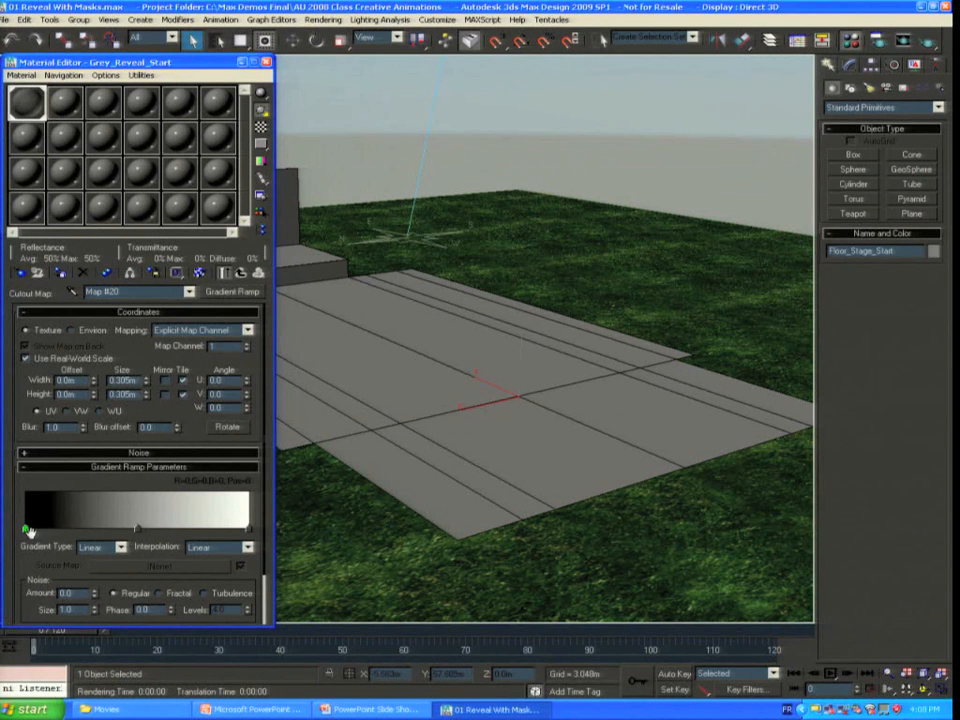
pyautogui.moveTo(138, 529); pyautogui.dragTo(105, 529)
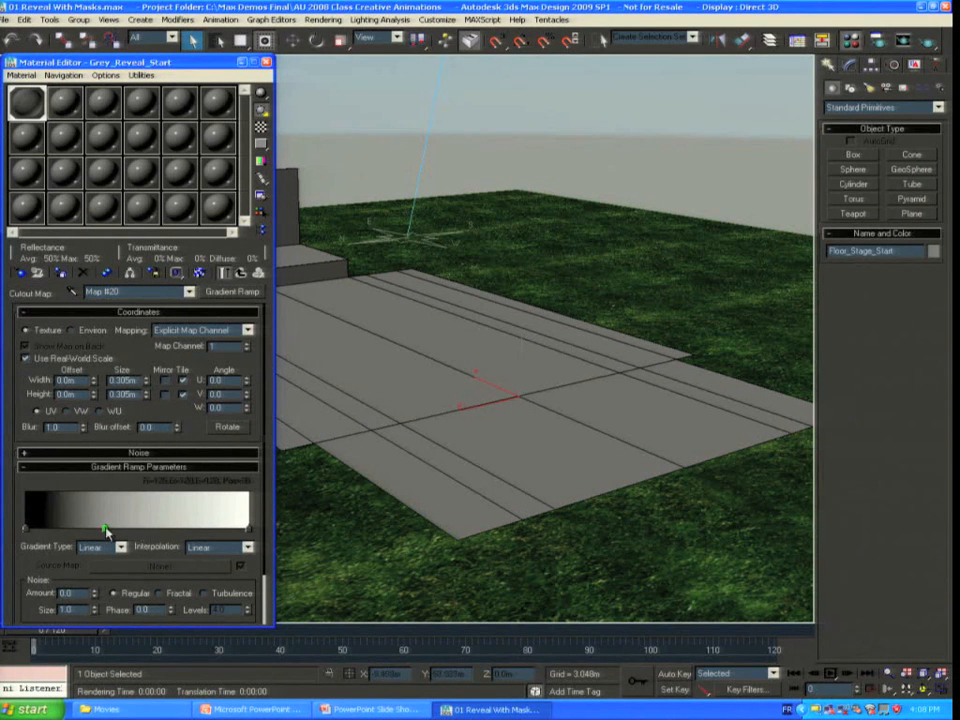
pyautogui.click(162, 529)
# Step: Set the colour of the gradient flag at position 36 to white
pyautogui.rightClick(105, 529)
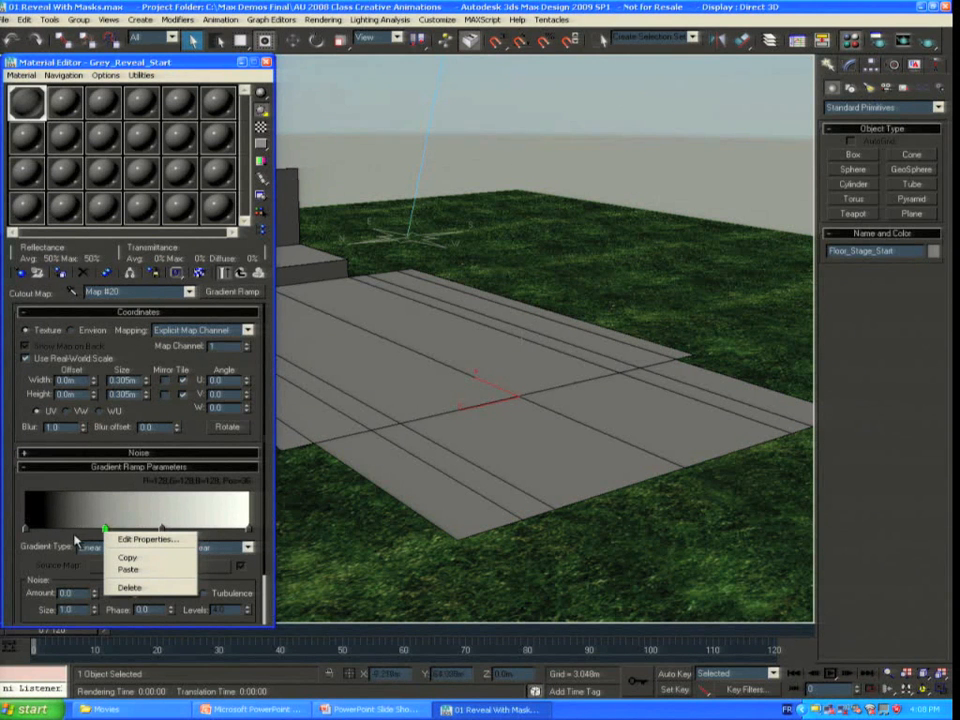
pyautogui.click(135, 539)
pyautogui.click(168, 380)
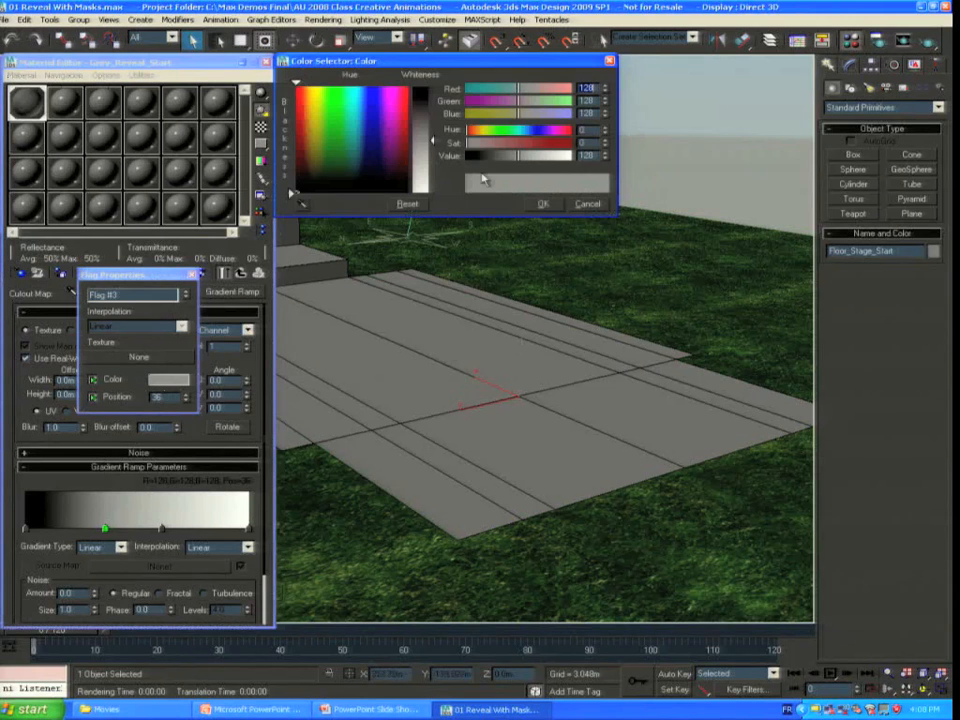
pyautogui.moveTo(521, 157); pyautogui.dragTo(580, 160)
pyautogui.click(542, 205)
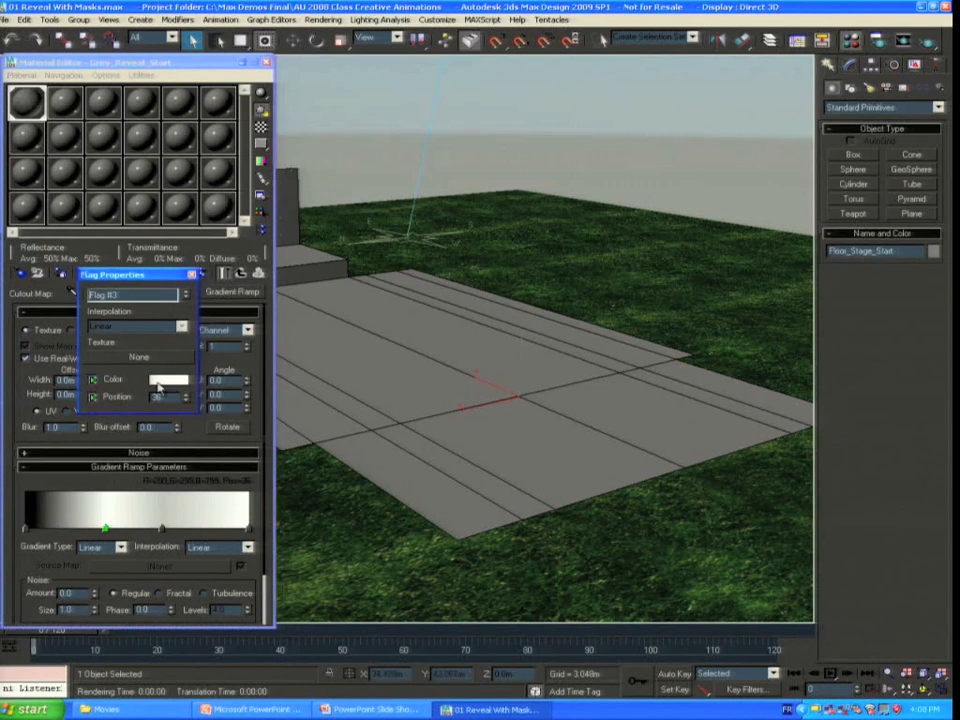
# Step: Set the colour of the gradient's start flag at position 0 to white
pyautogui.click(27, 530)
pyautogui.click(168, 380)
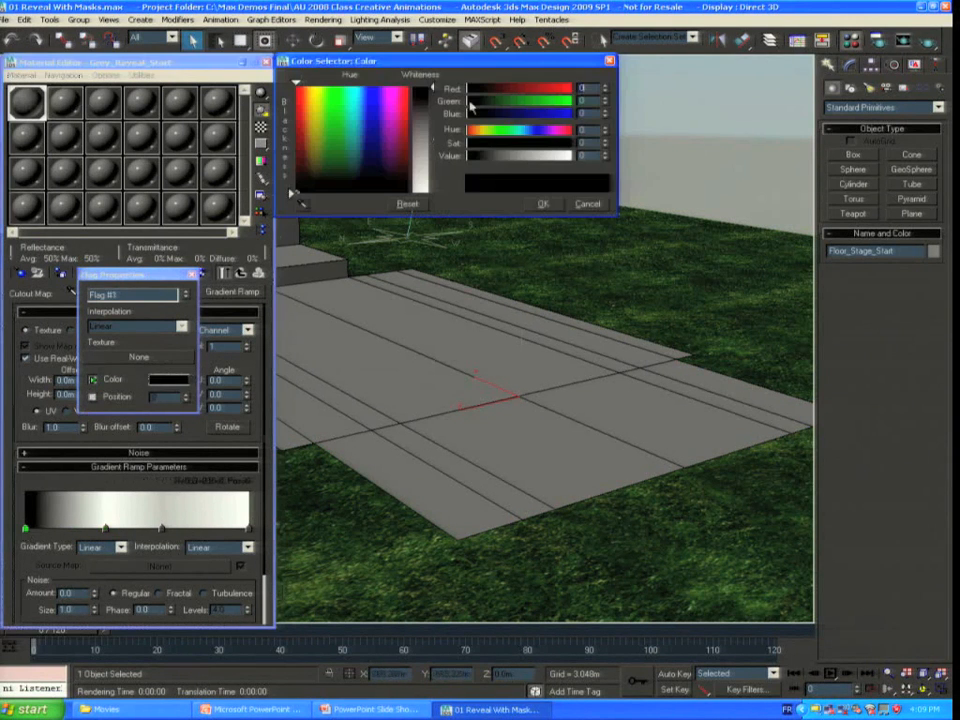
pyautogui.moveTo(467, 157); pyautogui.dragTo(558, 160)
pyautogui.click(542, 204)
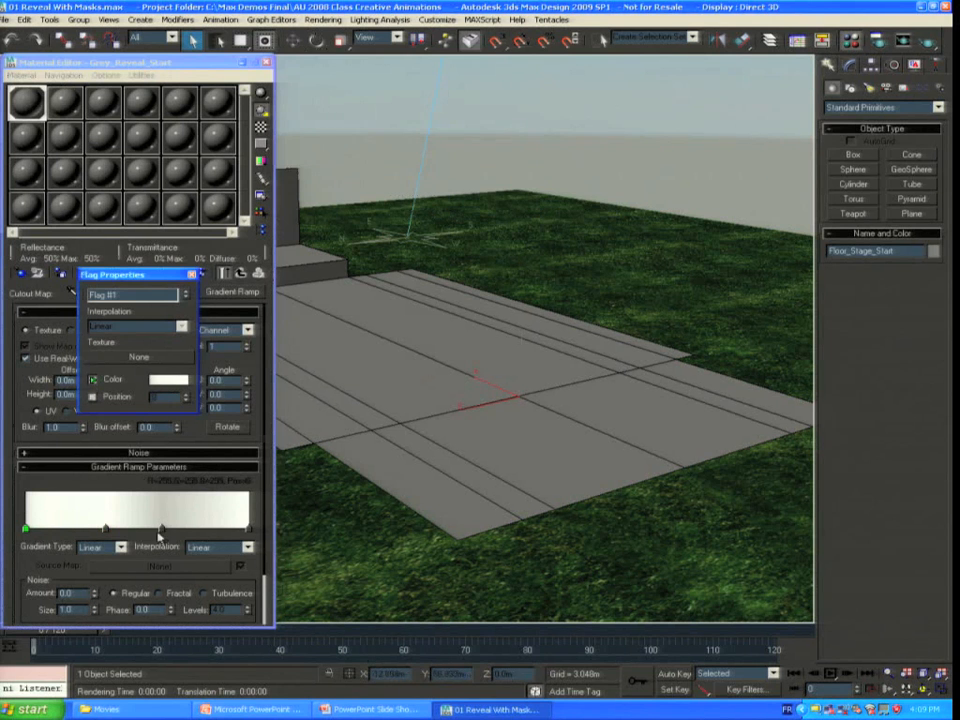
# Step: Set the colour of the gradient flag at position 61 to black
pyautogui.click(162, 530)
pyautogui.click(170, 380)
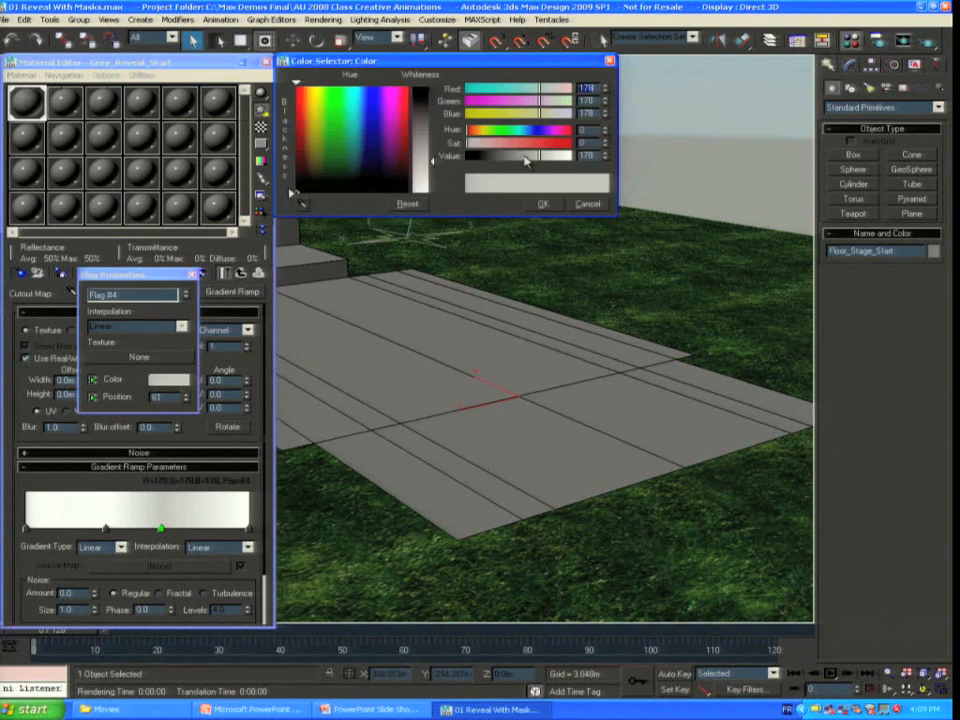
pyautogui.moveTo(528, 158); pyautogui.dragTo(464, 158)
pyautogui.click(542, 204)
# Step: Set the gradient's end flag to black and bring the two middle flags closer together, at about positions 44 and 56
pyautogui.click(248, 528)
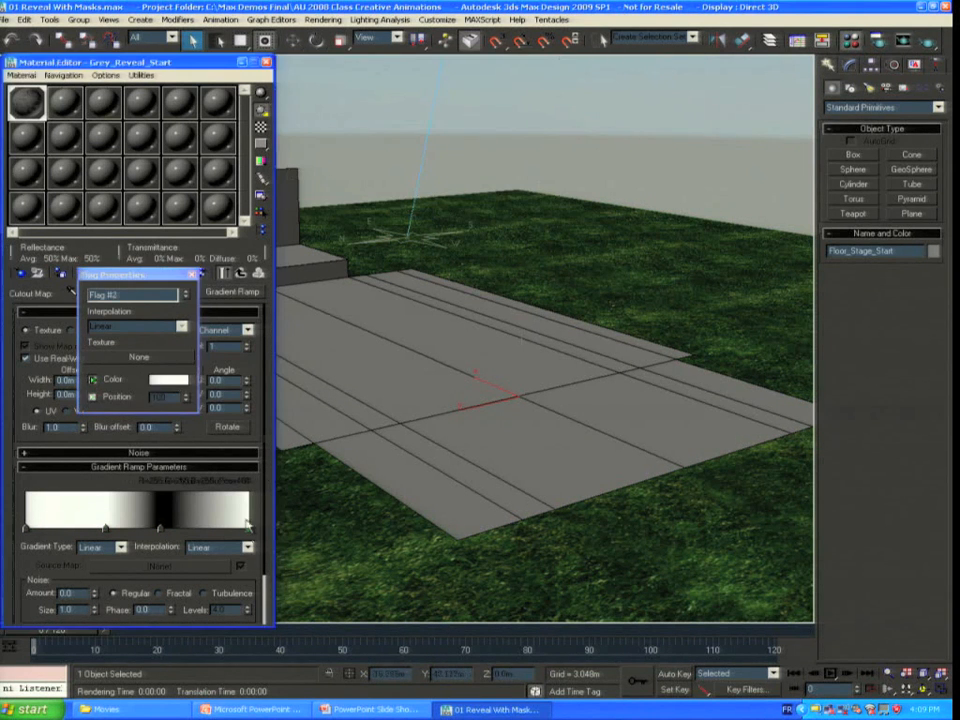
pyautogui.click(158, 382)
pyautogui.moveTo(568, 157); pyautogui.dragTo(419, 162)
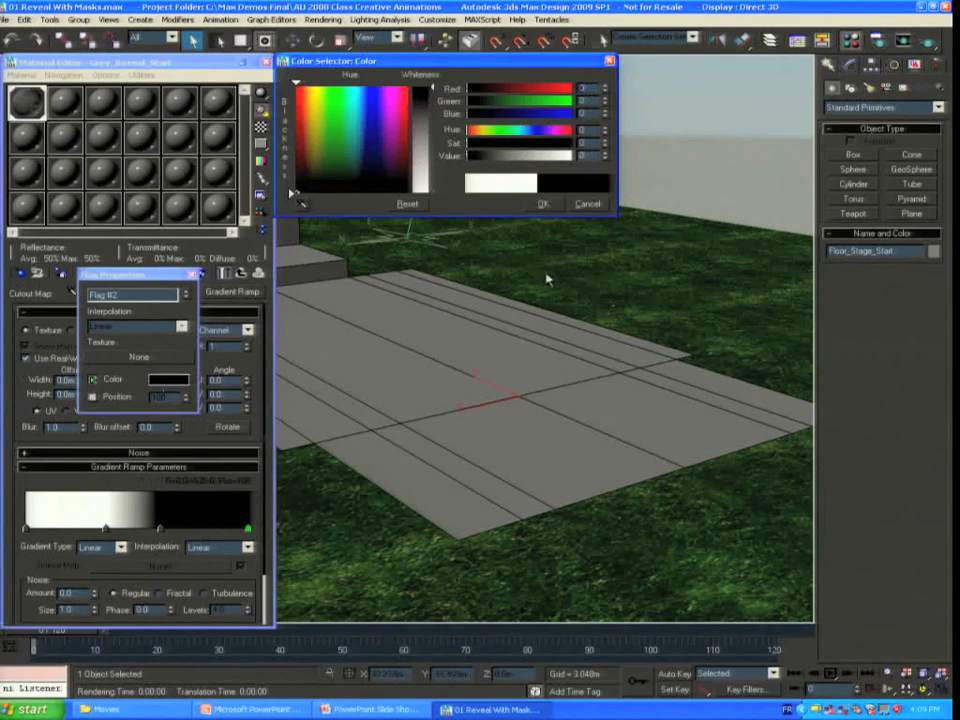
pyautogui.click(542, 204)
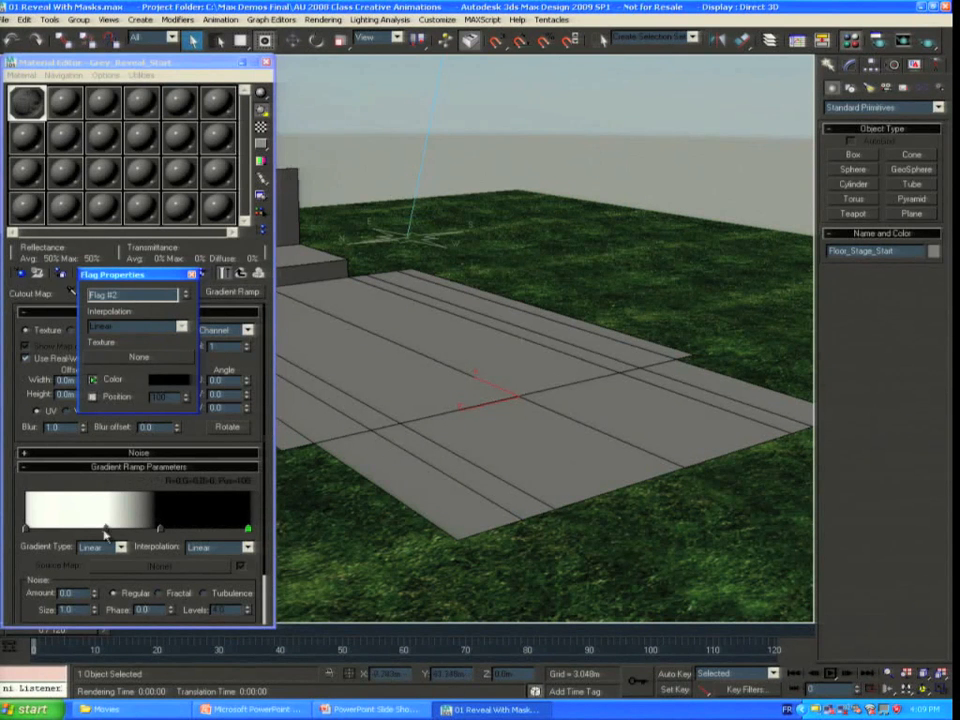
pyautogui.moveTo(105, 529); pyautogui.dragTo(149, 533)
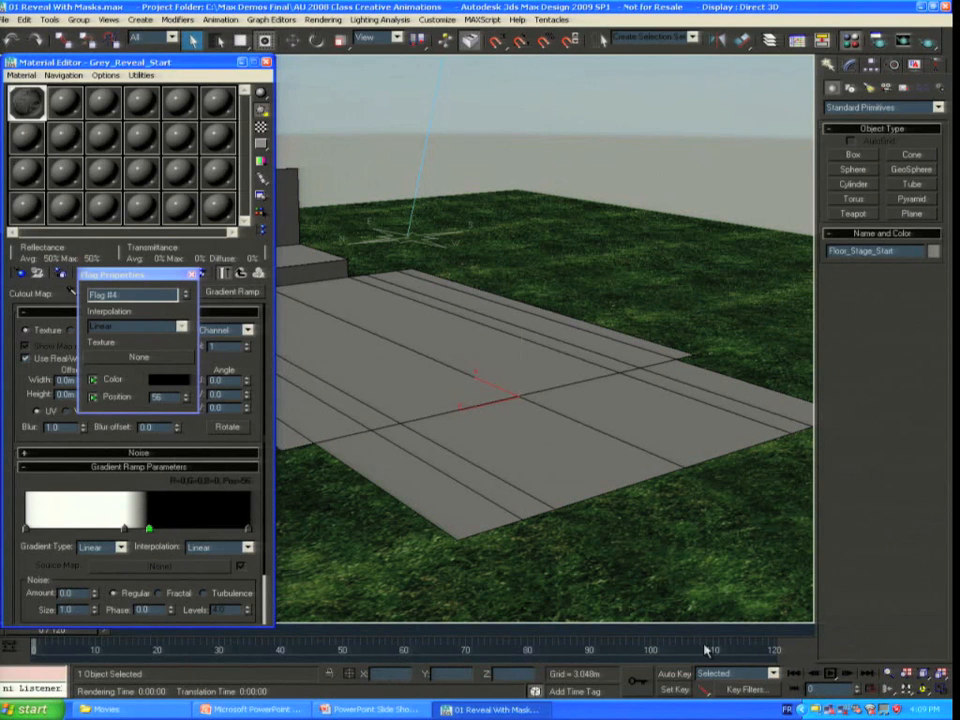
# Step: Turn on Auto Key and choose the linear default tangent type for new keys
pyautogui.click(675, 675)
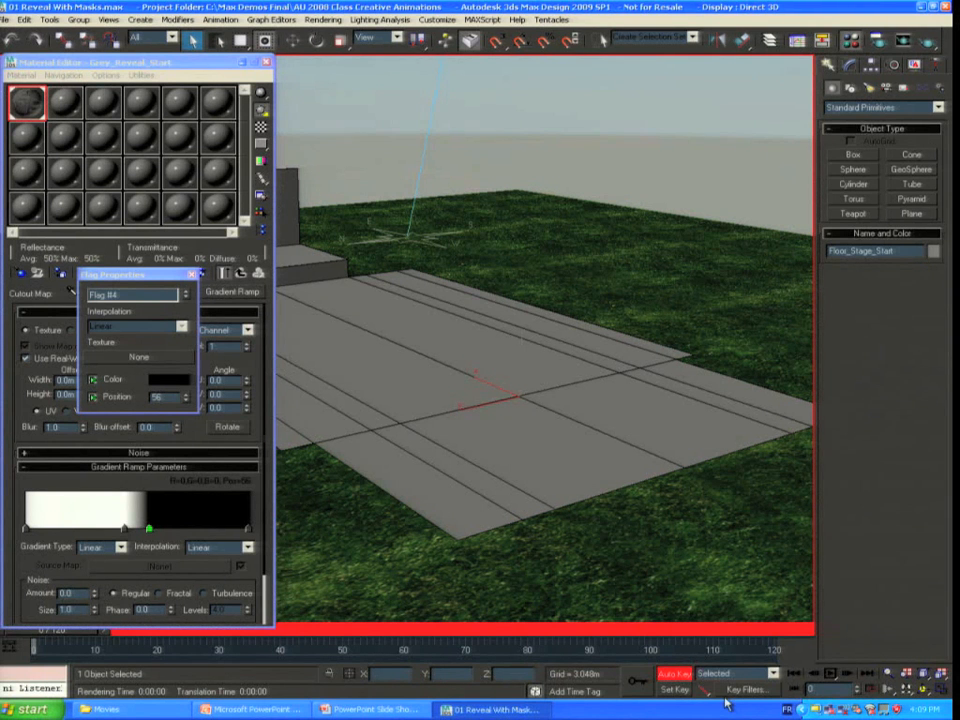
pyautogui.moveTo(707, 690); pyautogui.dragTo(704, 648)
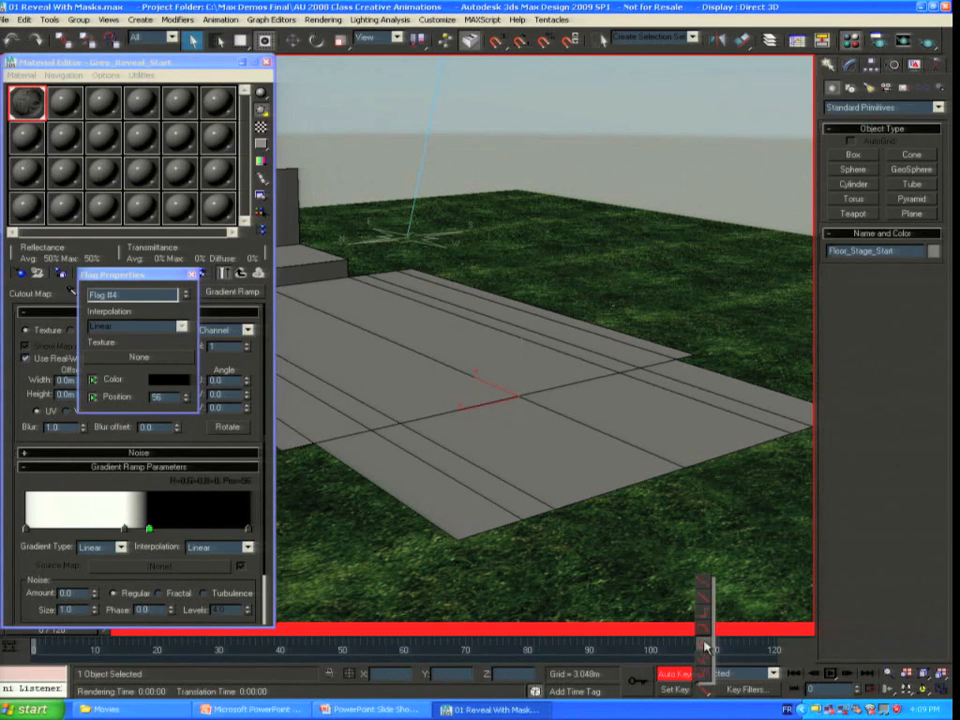
pyautogui.moveTo(704, 648); pyautogui.dragTo(704, 604)
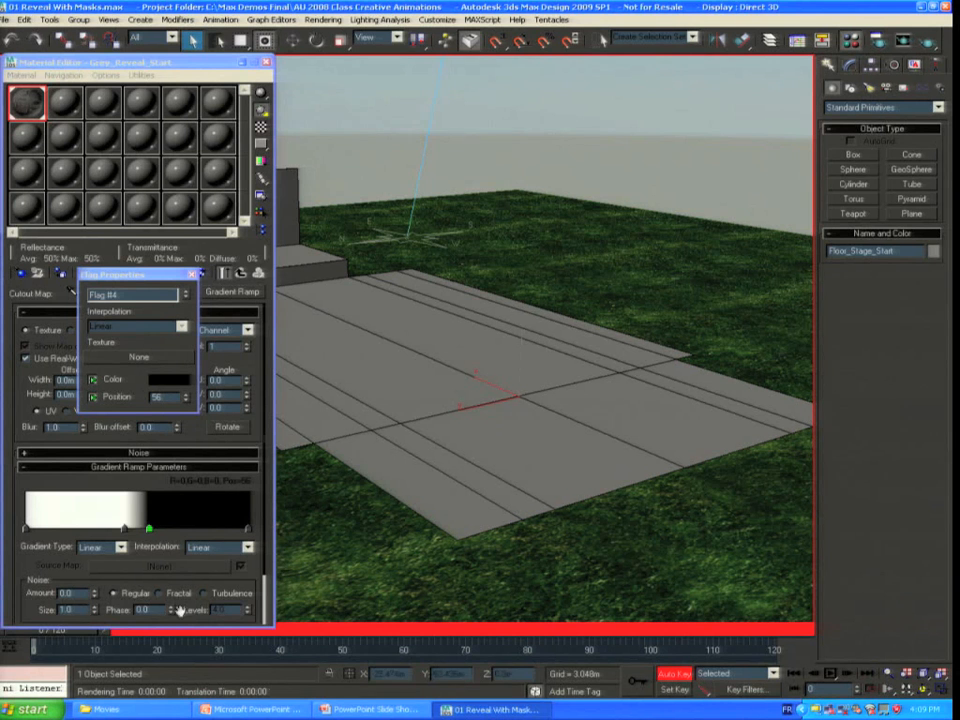
# Step: At frame 0, set the white middle flag's position to 1
pyautogui.moveTo(158, 627); pyautogui.dragTo(126, 605)
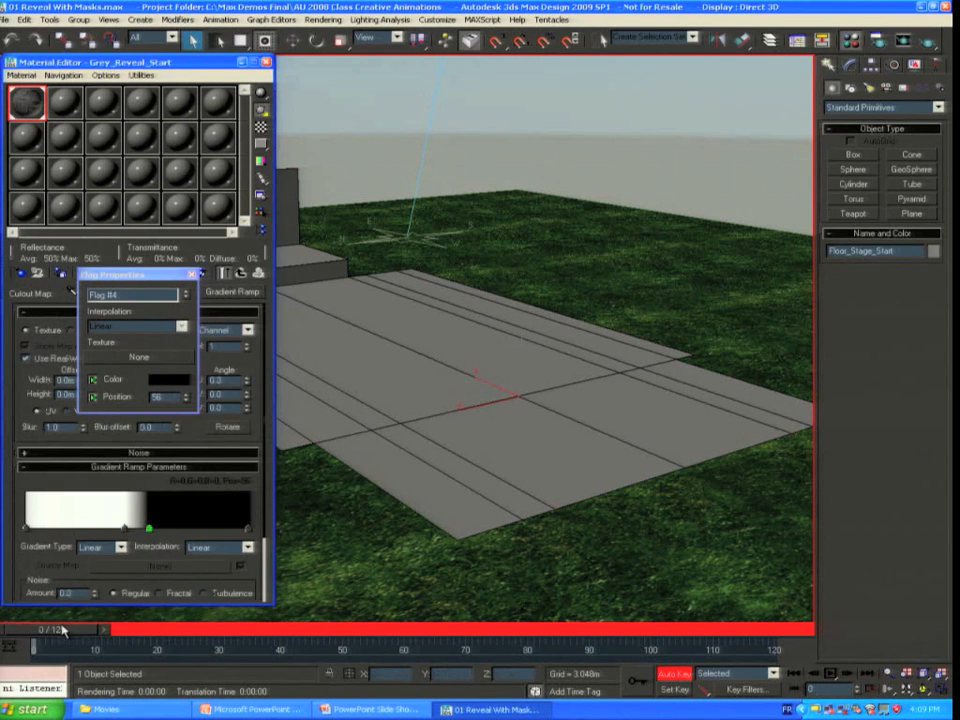
pyautogui.click(123, 524)
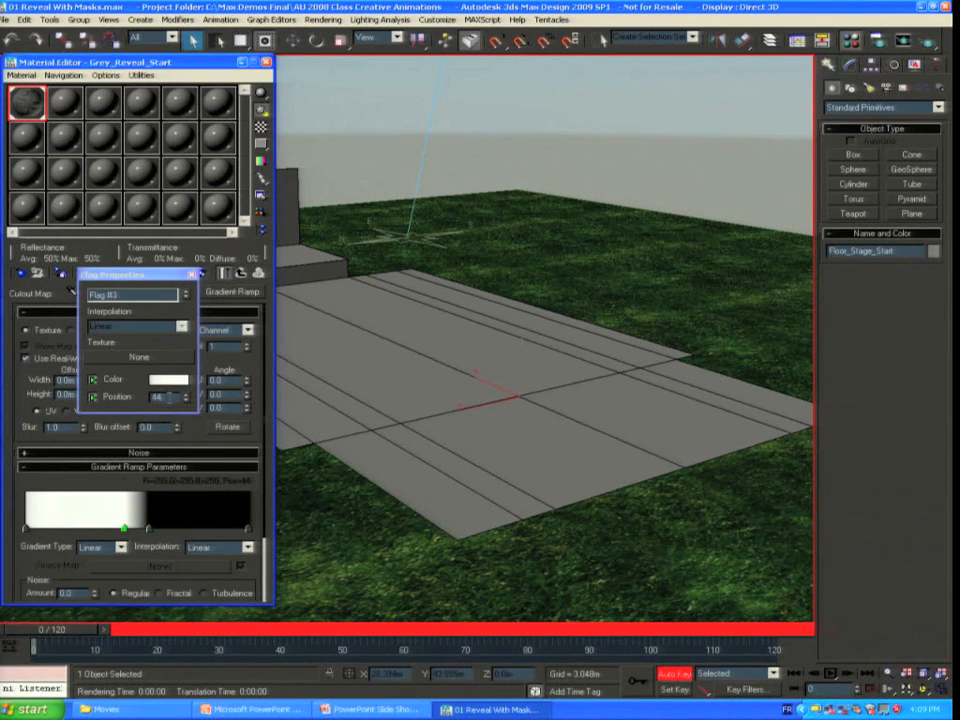
pyautogui.moveTo(168, 398); pyautogui.dragTo(121, 403)
pyautogui.write('1')
pyautogui.press('Return')
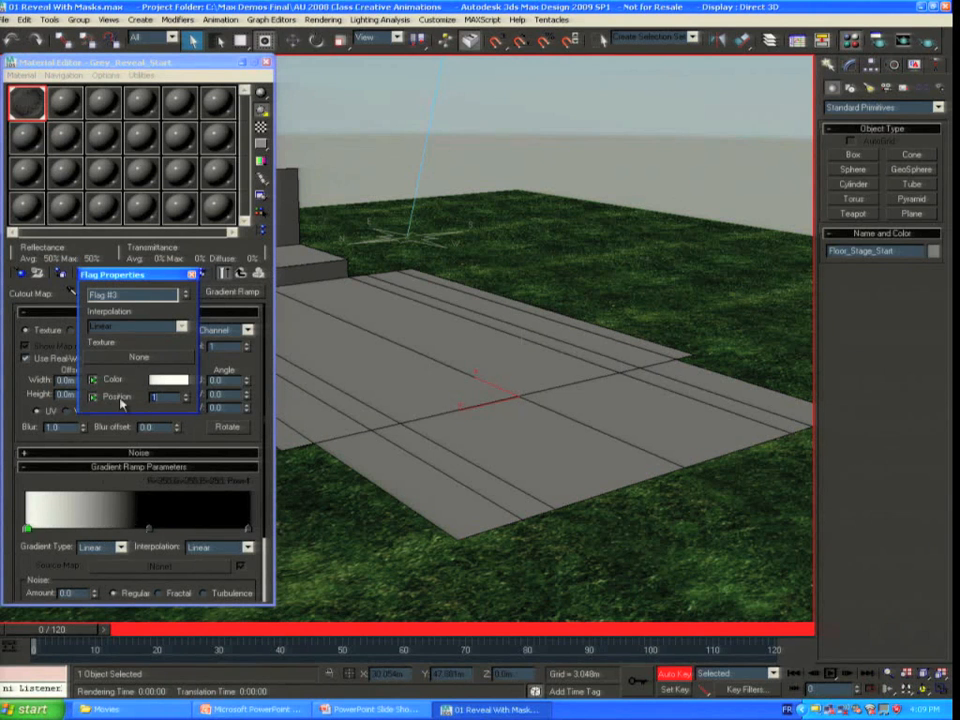
# Step: At frame 0, set the black middle flag's position to 2
pyautogui.click(149, 530)
pyautogui.moveTo(166, 399); pyautogui.dragTo(130, 399)
pyautogui.write('2')
pyautogui.press('Return')
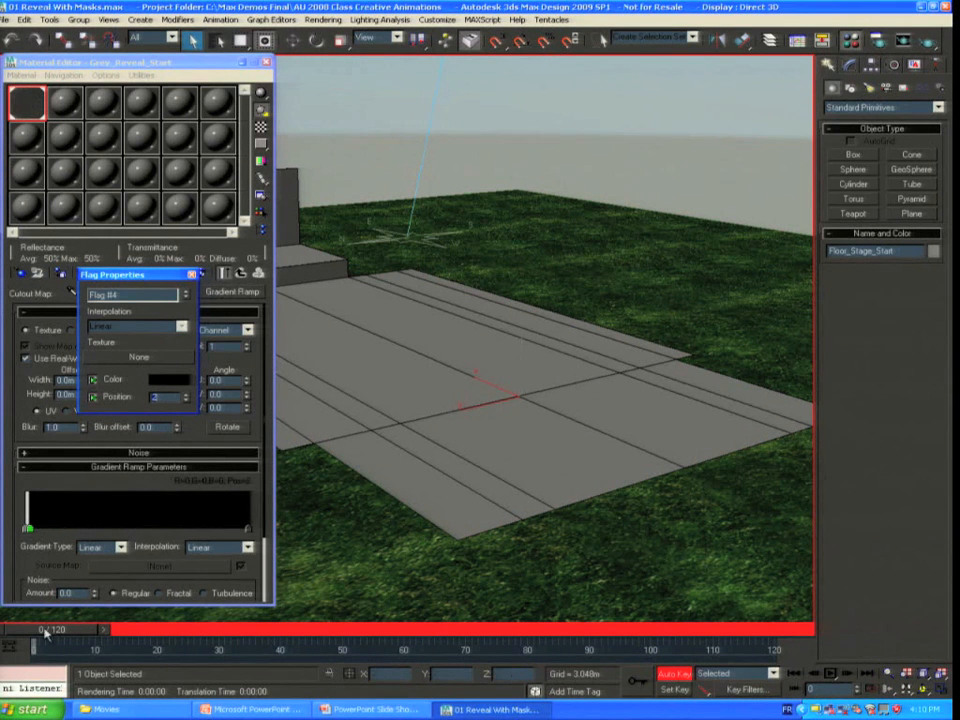
# Step: Go to frame 30 and keyframe the black middle flag at position 99
pyautogui.moveTo(60, 630); pyautogui.dragTo(221, 633)
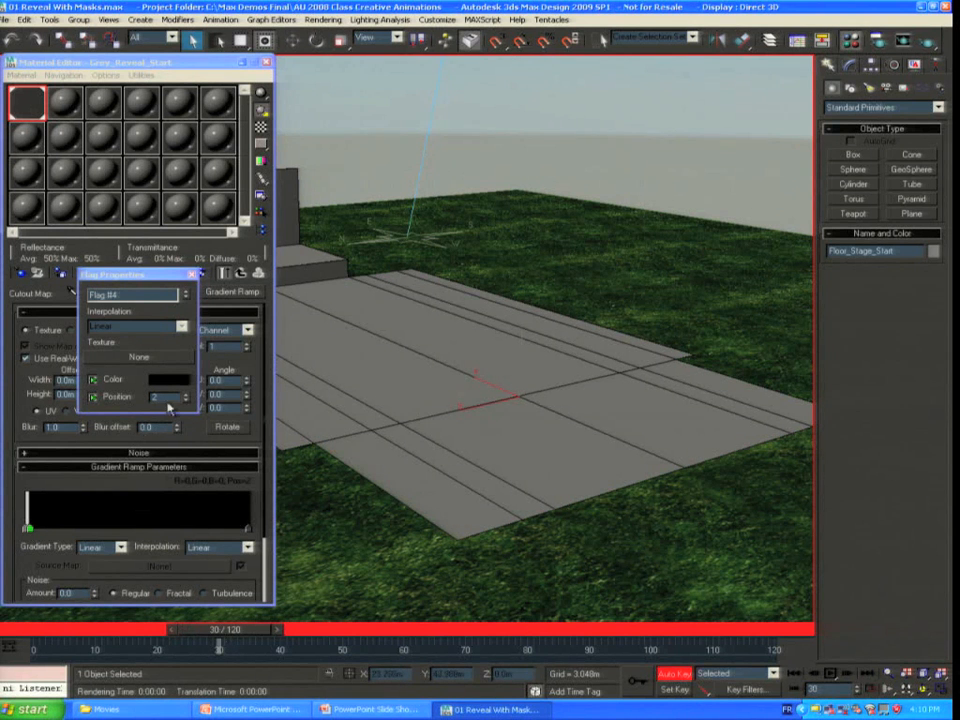
pyautogui.click(128, 308)
pyautogui.write('99')
pyautogui.press('Return')
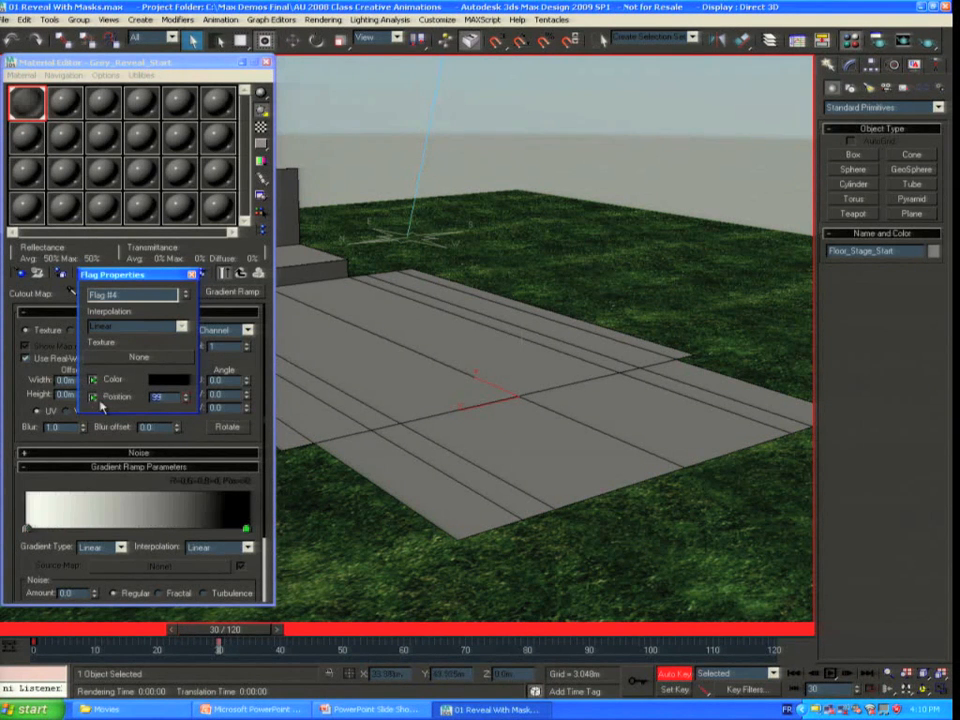
# Step: Keyframe the white middle flag at position 98 on frame 30
pyautogui.click(28, 529)
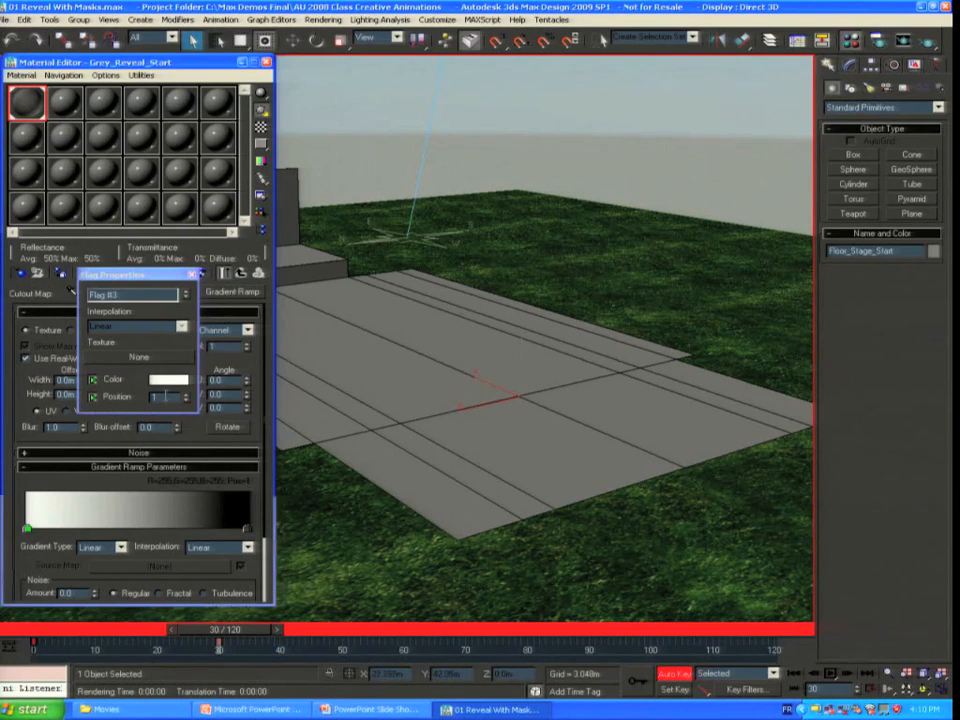
pyautogui.click(92, 397)
pyautogui.write('98')
pyautogui.press('Return')
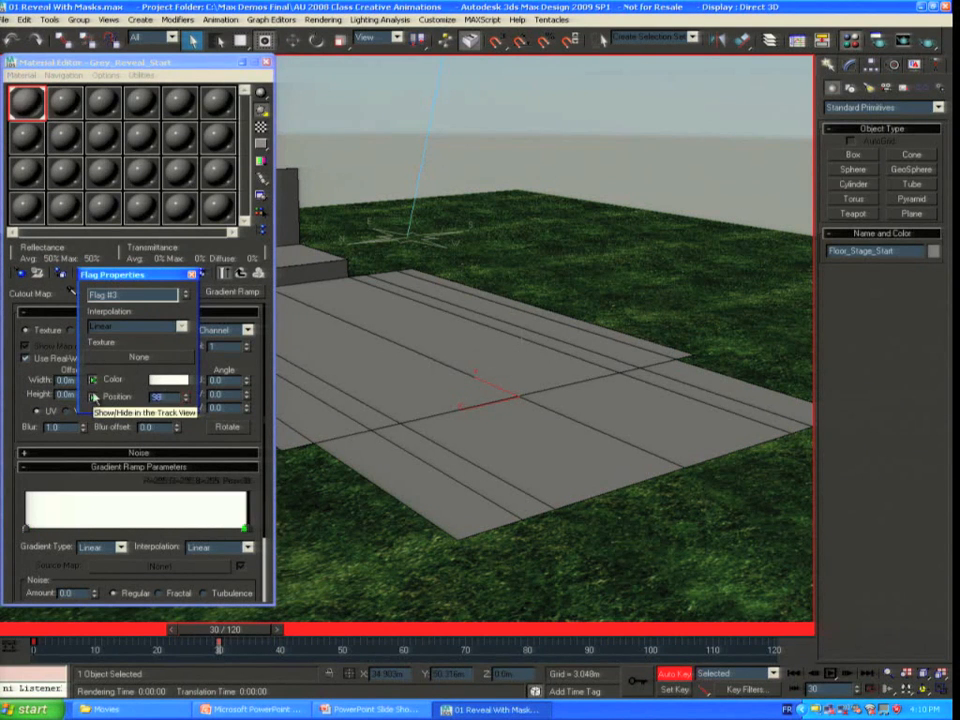
# Step: Turn off Auto Key, scrub to frame 5 and display the gradient map on the stage floor in the viewport
pyautogui.click(686, 677)
pyautogui.moveTo(230, 643); pyautogui.dragTo(97, 633)
pyautogui.click(194, 273)
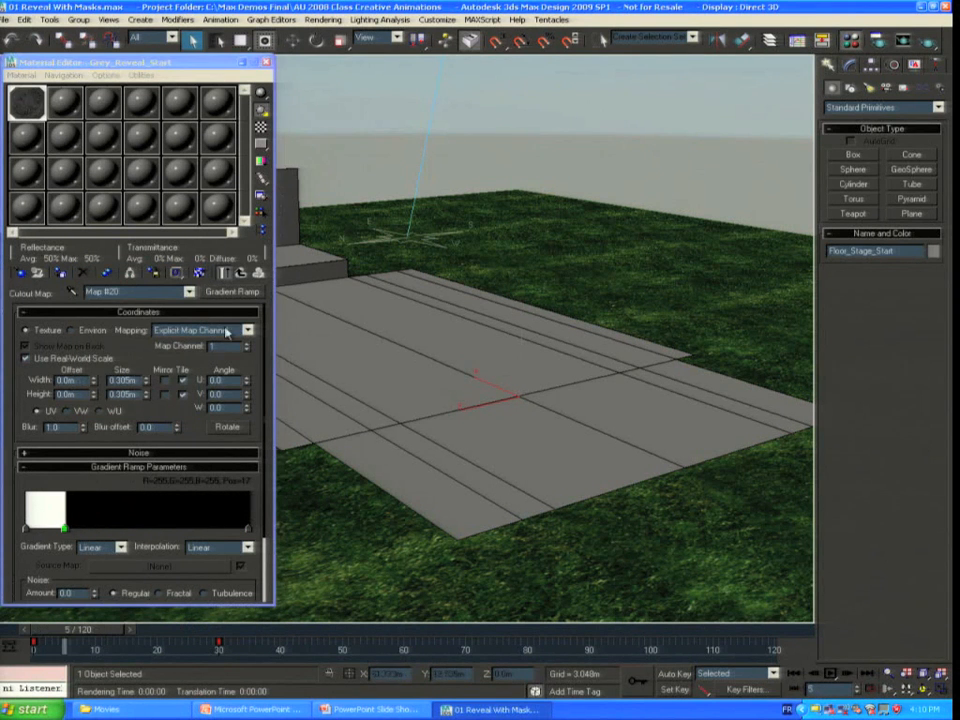
pyautogui.click(199, 273)
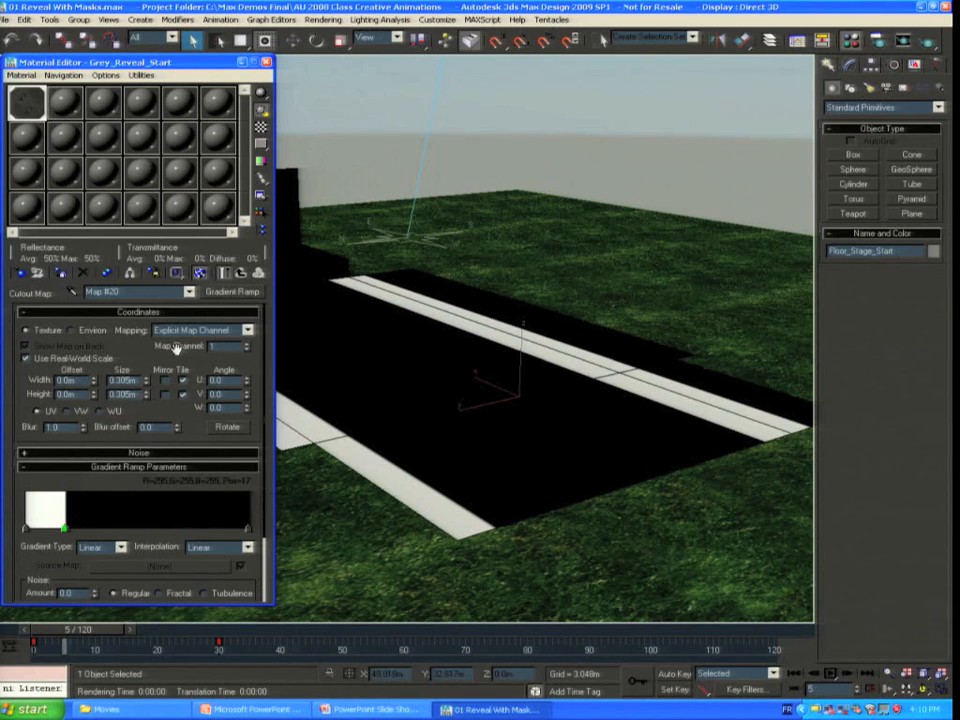
# Step: Set the Gradient Ramp's map channel to 2
pyautogui.moveTo(228, 346); pyautogui.dragTo(156, 346)
pyautogui.write('2')
pyautogui.press('Return')
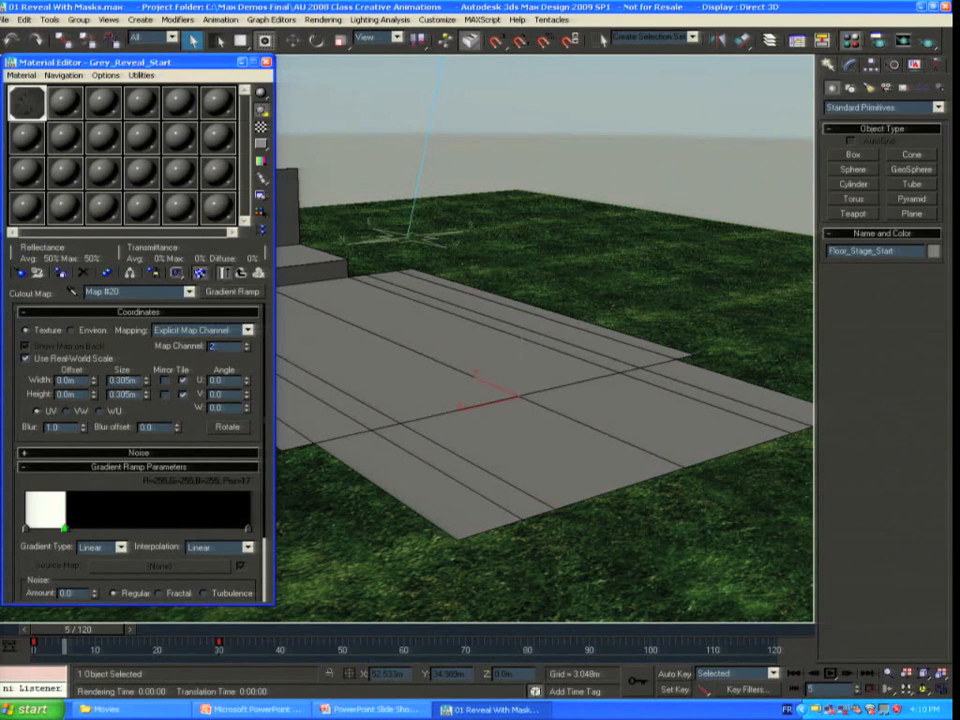
# Step: Add an Unwrap UVW modifier to the Floor_Stage_Start object
pyautogui.click(850, 64)
pyautogui.click(882, 103)
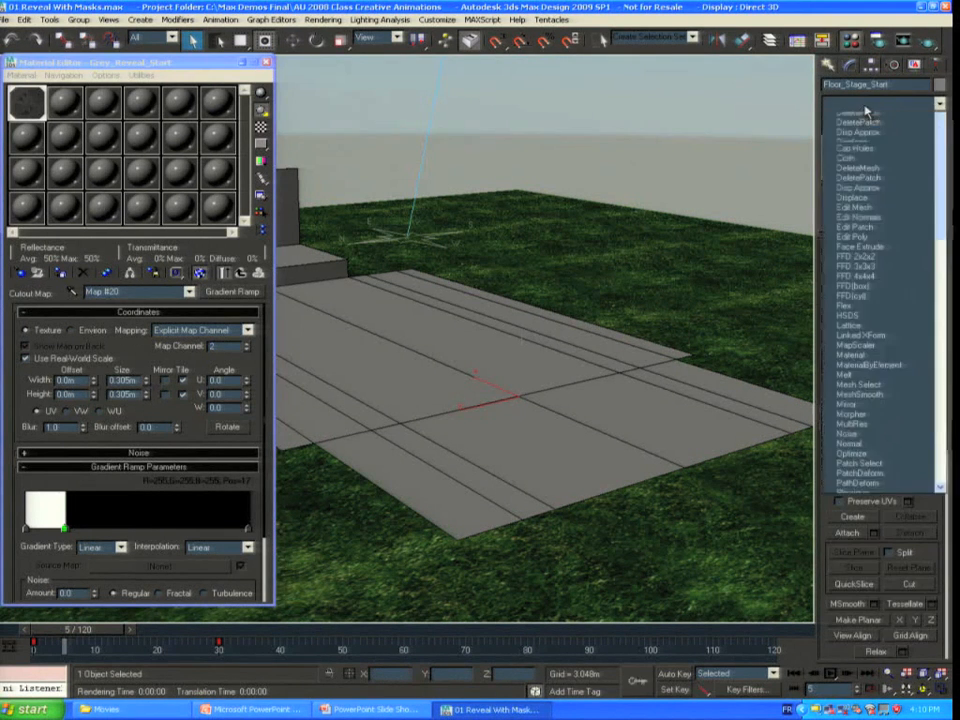
pyautogui.scroll(-5, 940, 643)
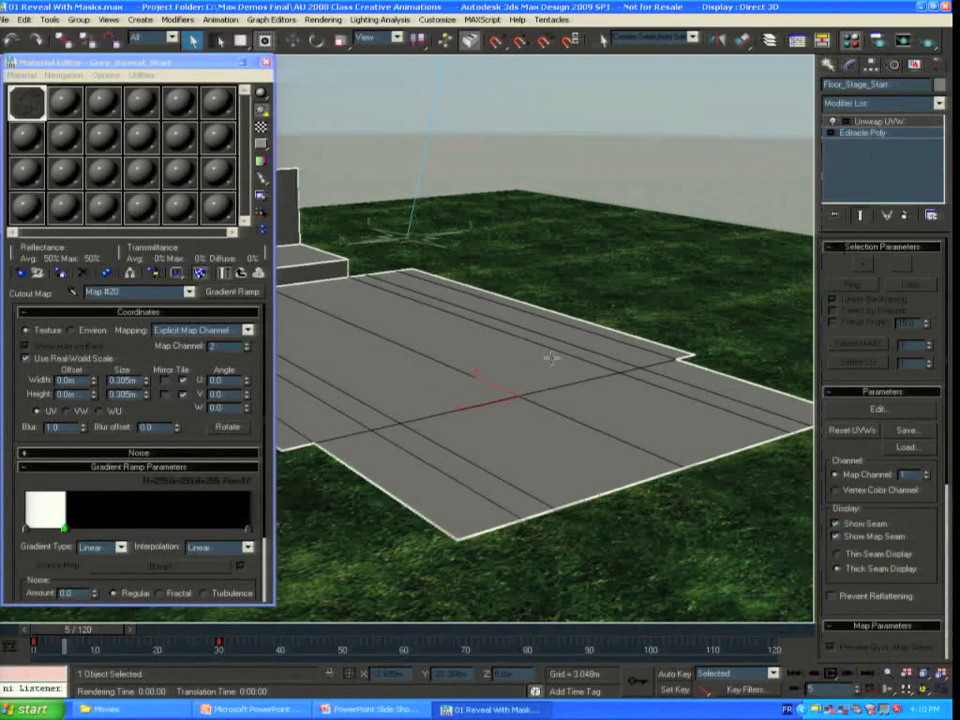
pyautogui.moveTo(551, 358); pyautogui.dragTo(587, 349, button='middle')
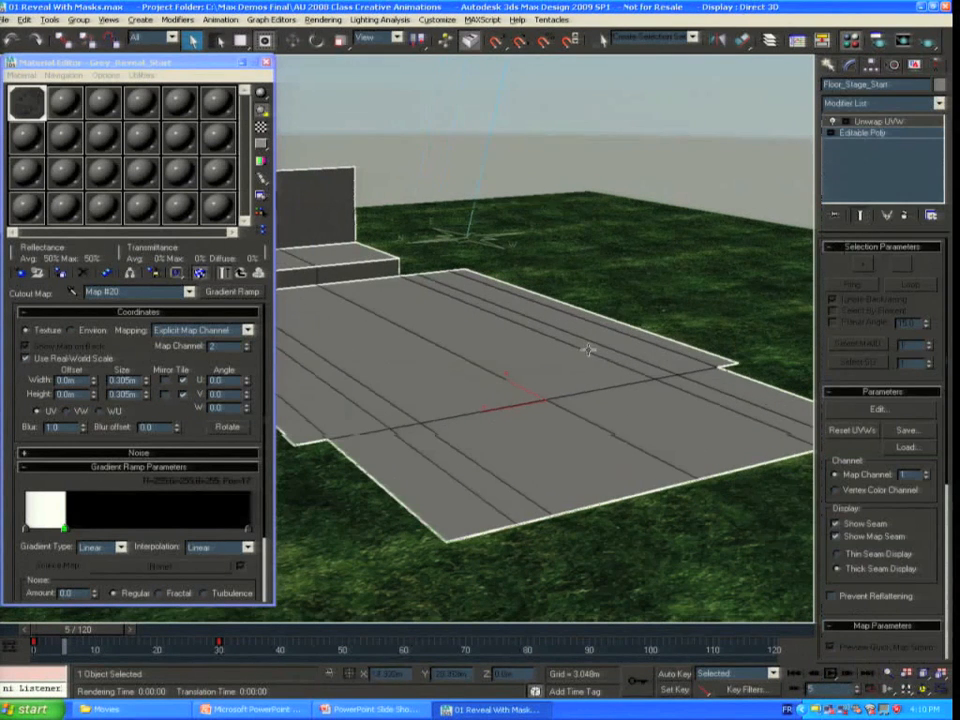
# Step: Close the Material Editor and set the Unwrap UVW modifier's map channel to 2
pyautogui.click(266, 66)
pyautogui.keyDown('alt'); pyautogui.moveTo(380, 190); pyautogui.dragTo(341, 183, button='middle'); pyautogui.keyUp('alt')
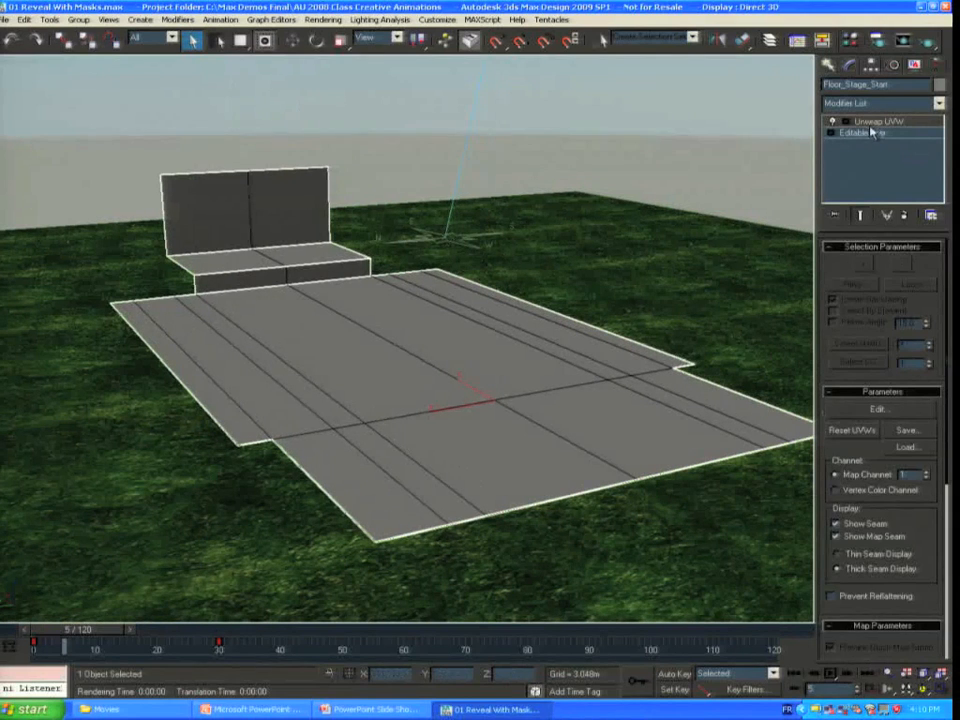
pyautogui.scroll(-3, 866, 330)
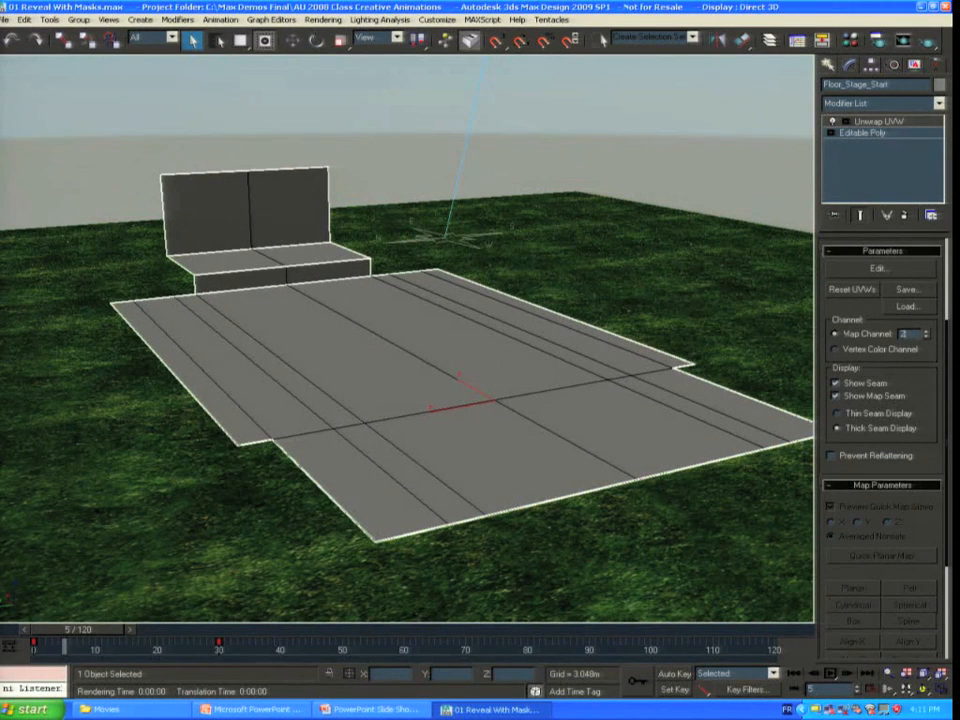
pyautogui.click(926, 331)
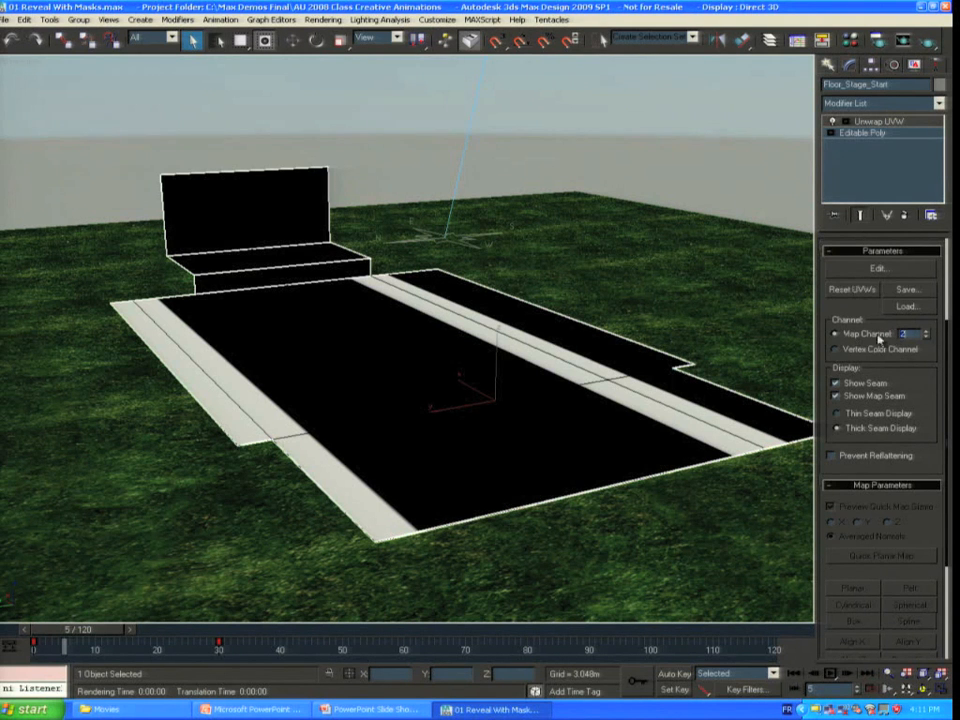
# Step: Select all faces of the stage at the Face level and open their UVs for editing with the checker background hidden
pyautogui.click(838, 121)
pyautogui.click(871, 156)
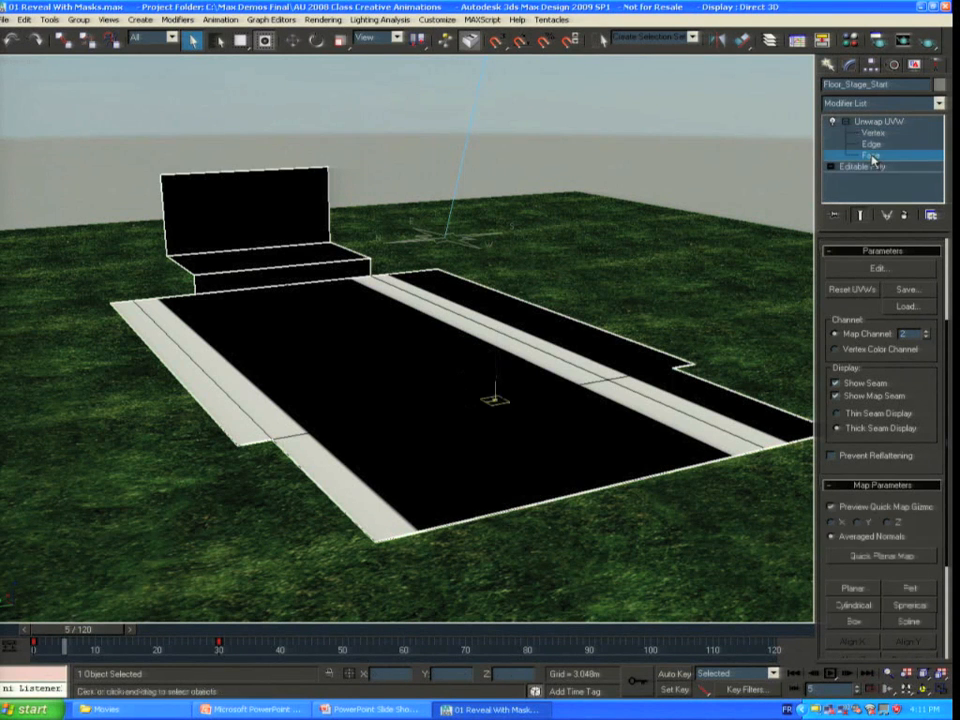
pyautogui.click(909, 272)
pyautogui.scroll(-4, 178, 187)
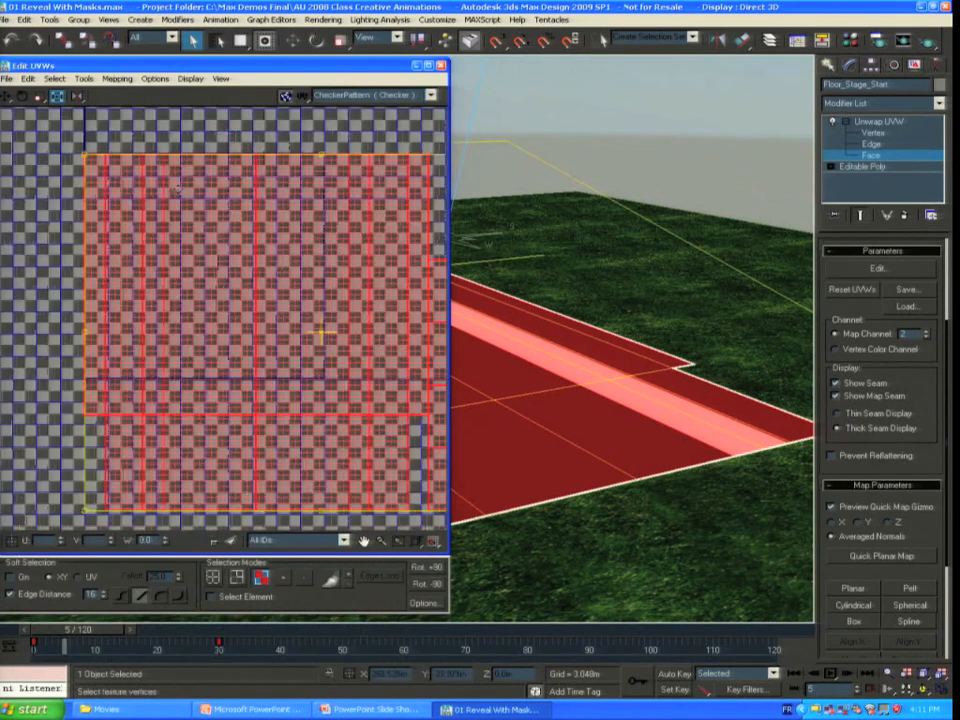
pyautogui.moveTo(270, 196); pyautogui.dragTo(225, 197, button='middle')
pyautogui.click(286, 96)
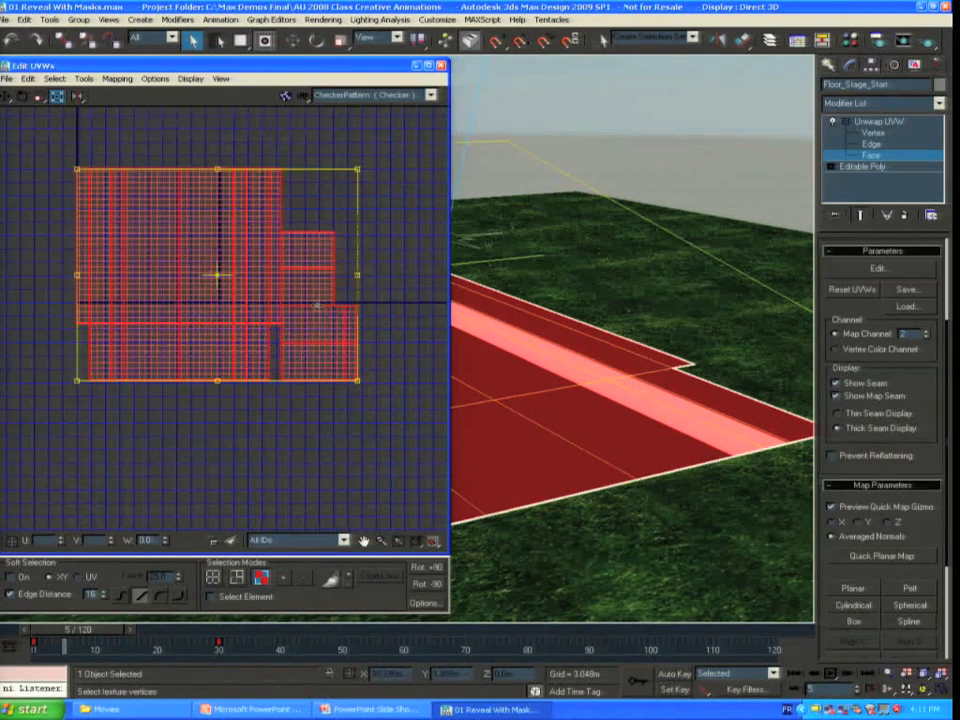
pyautogui.moveTo(317, 303); pyautogui.dragTo(304, 308, button='middle')
# Step: Apply Flatten Mapping to the selected faces with a face angle threshold of 45.0 and spacing of 0.02
pyautogui.click(117, 78)
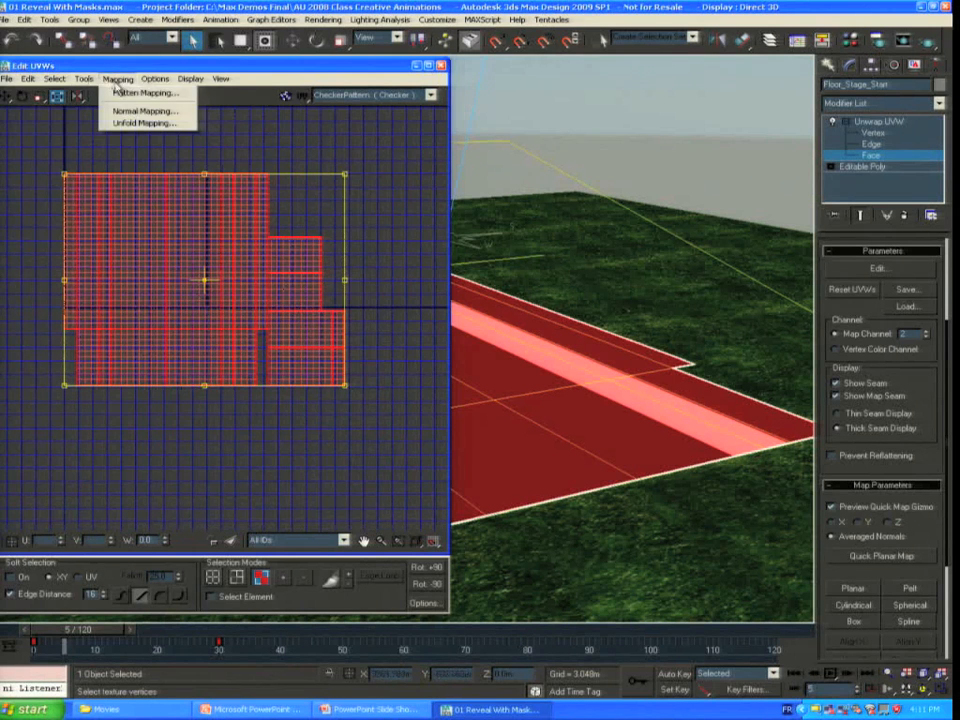
pyautogui.click(130, 93)
pyautogui.moveTo(70, 28); pyautogui.dragTo(87, 82)
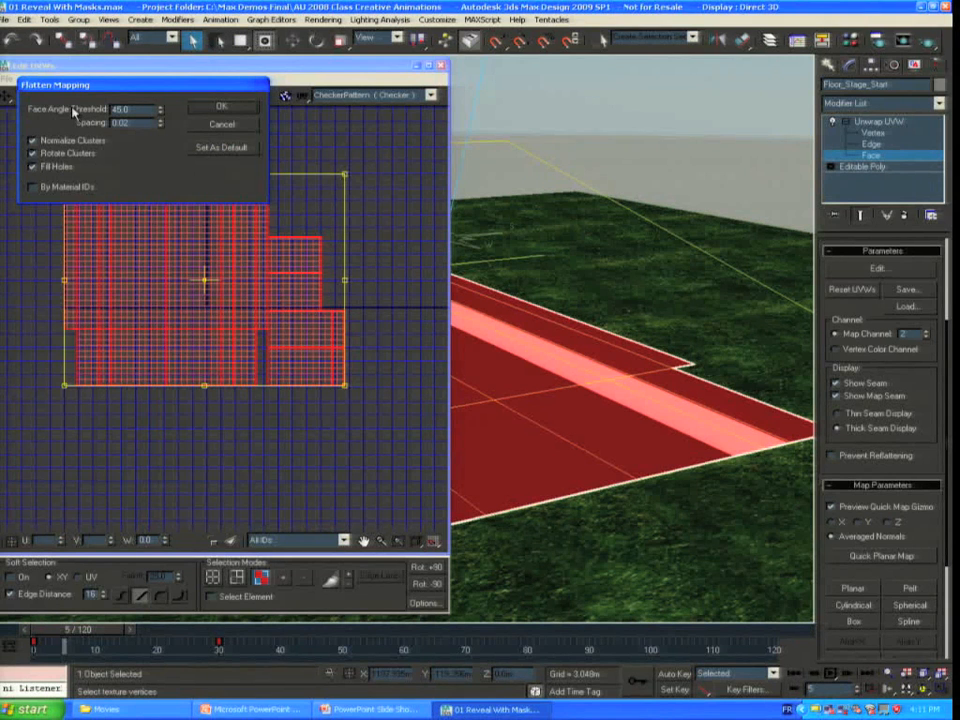
pyautogui.moveTo(131, 110); pyautogui.dragTo(86, 110)
pyautogui.rightClick(158, 112)
pyautogui.click(221, 106)
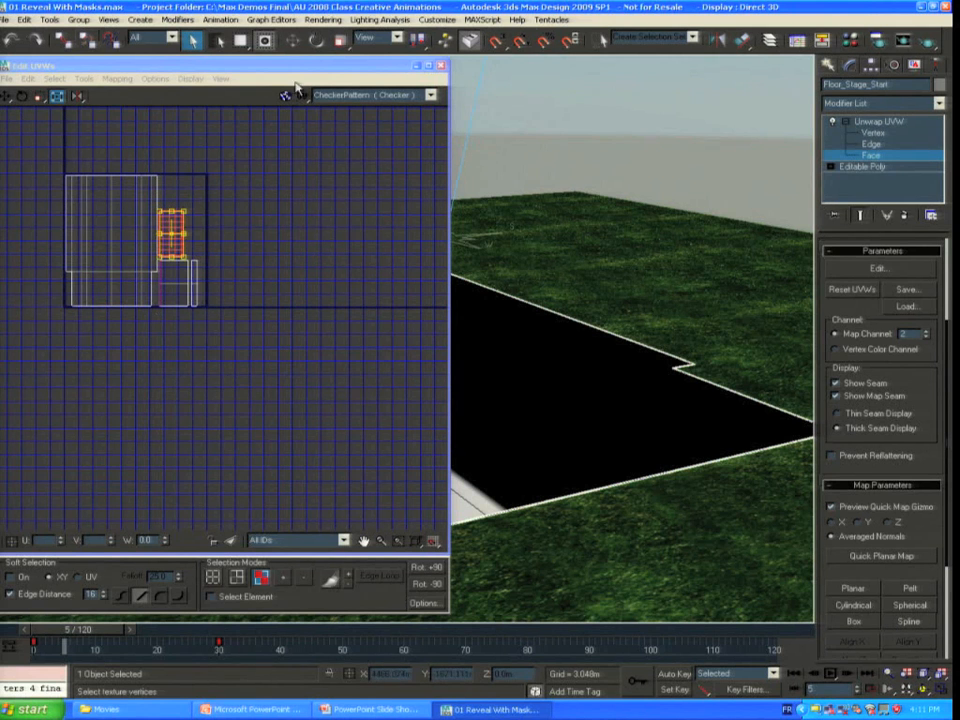
# Step: Narrow and reposition the Edit UVWs window so the stage's back wall is seen beside it
pyautogui.moveTo(559, 245); pyautogui.dragTo(638, 242, button='middle')
pyautogui.moveTo(502, 241); pyautogui.dragTo(620, 214, button='middle')
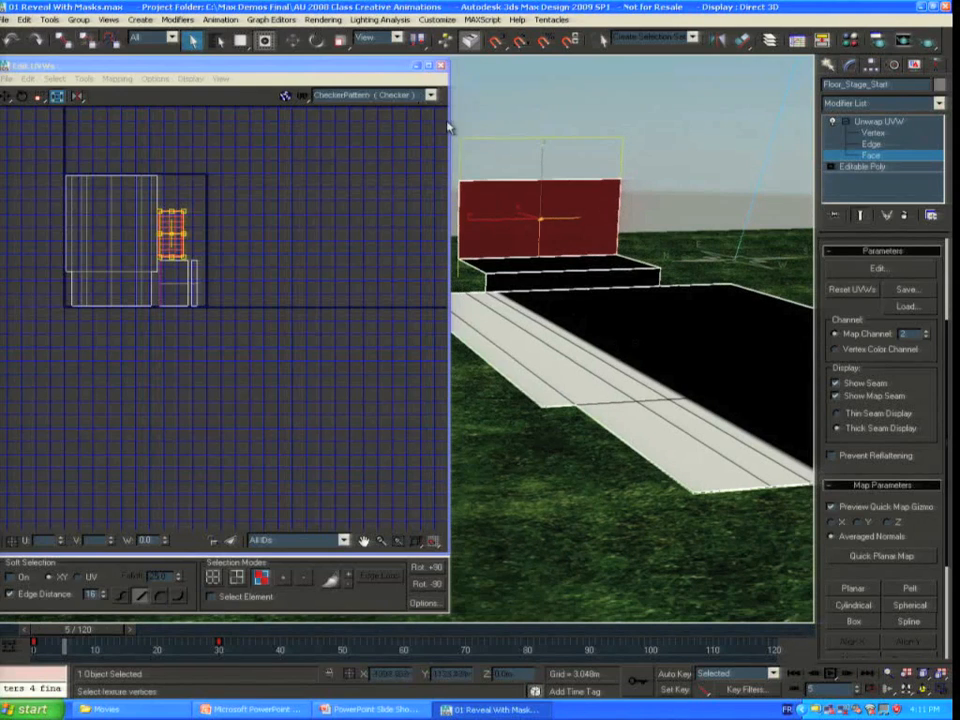
pyautogui.moveTo(448, 117); pyautogui.dragTo(272, 117)
pyautogui.moveTo(180, 67); pyautogui.dragTo(241, 64)
pyautogui.moveTo(585, 234); pyautogui.dragTo(476, 231, button='middle')
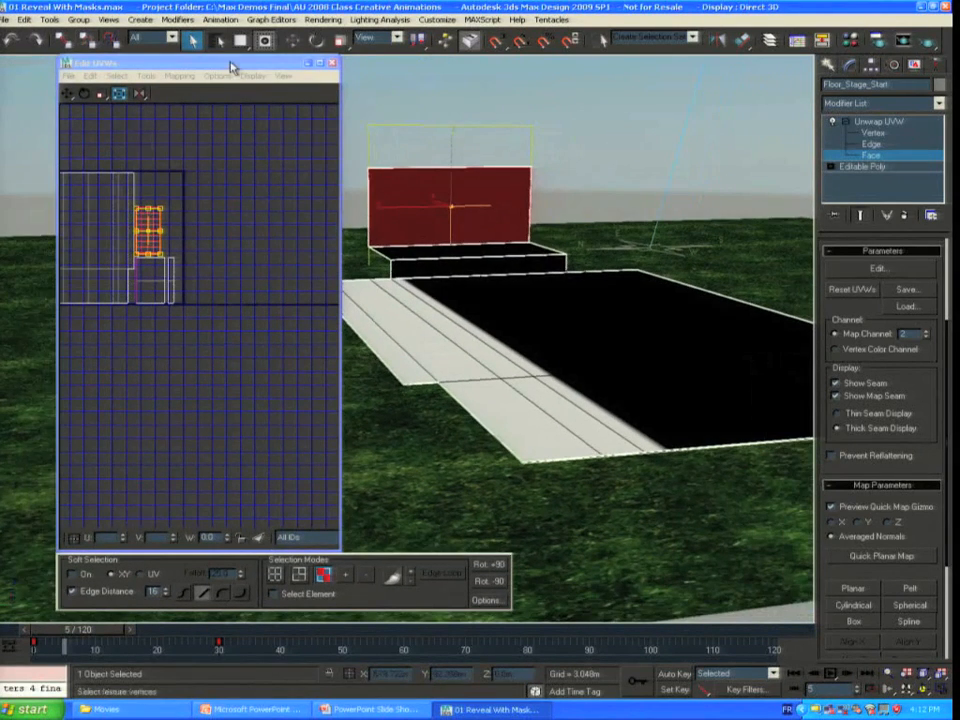
pyautogui.moveTo(231, 64); pyautogui.dragTo(196, 64)
# Step: Move the back wall's UV cluster out of the UV tile to just below its lower-left corner
pyautogui.scroll(5, 210, 332)
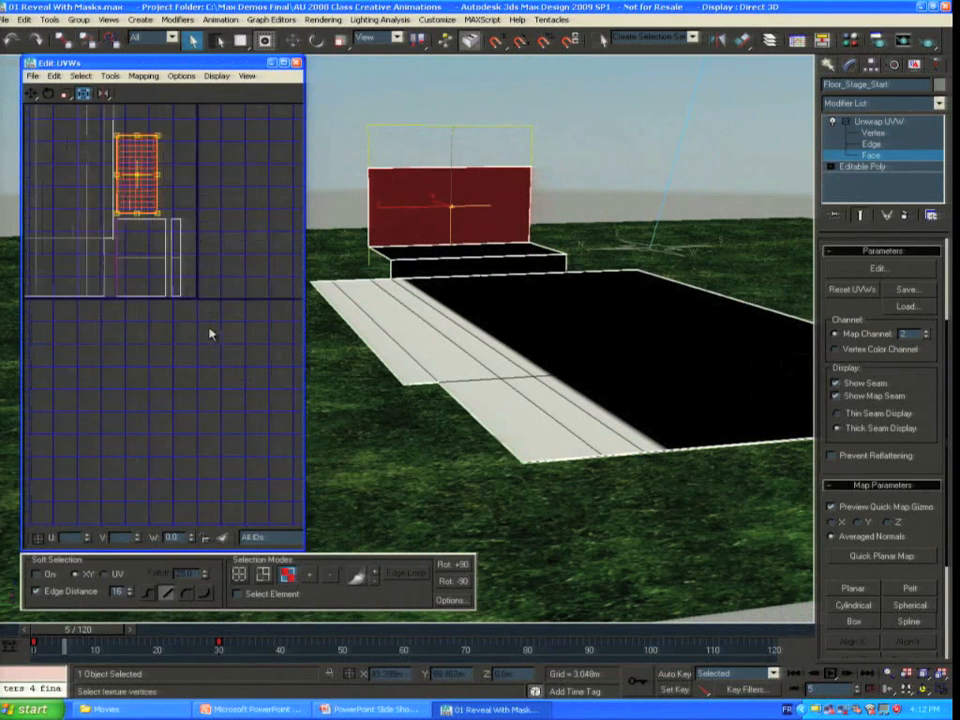
pyautogui.moveTo(210, 332); pyautogui.dragTo(252, 355, button='middle')
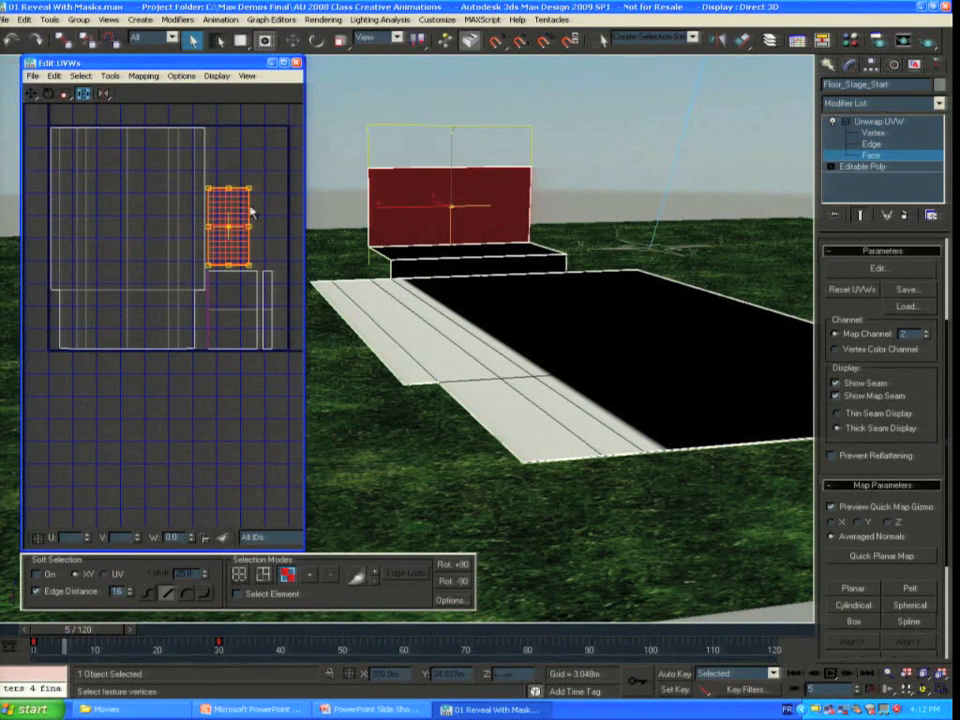
pyautogui.moveTo(234, 205); pyautogui.dragTo(77, 394)
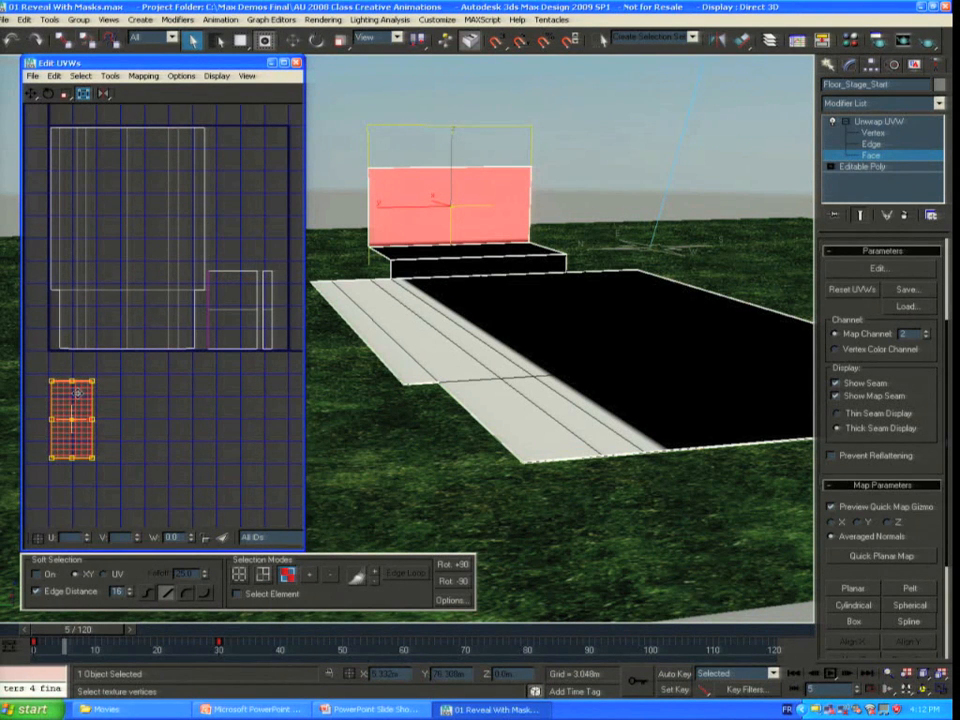
# Step: In edge mode, select the back wall's bottom edges in the UVs and stitch the step-top cluster to them
pyautogui.click(264, 577)
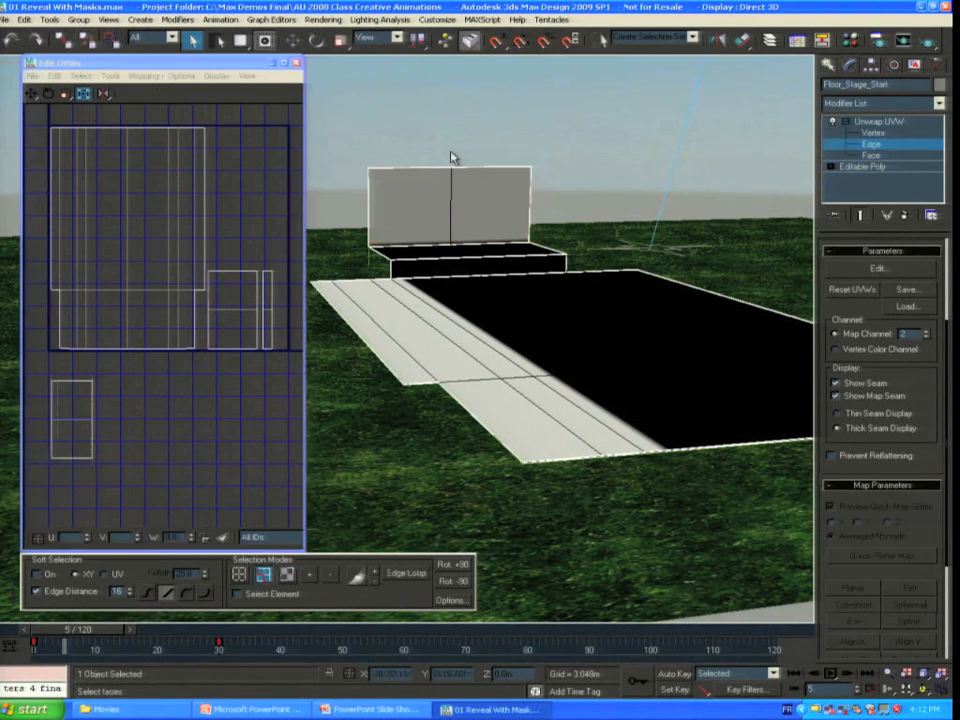
pyautogui.click(413, 168)
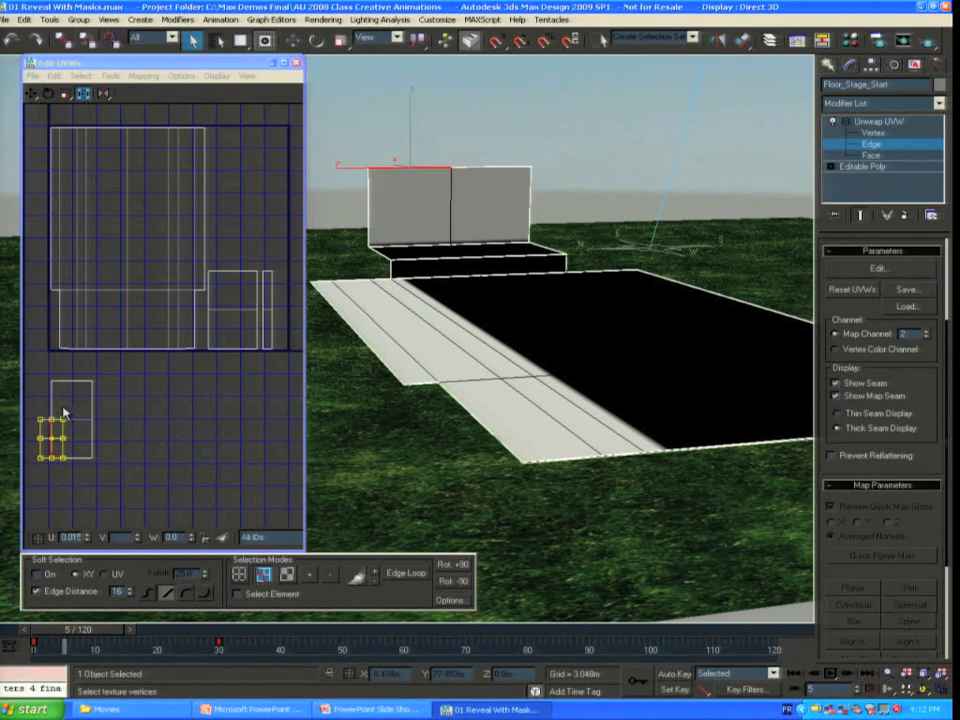
pyautogui.click(92, 400)
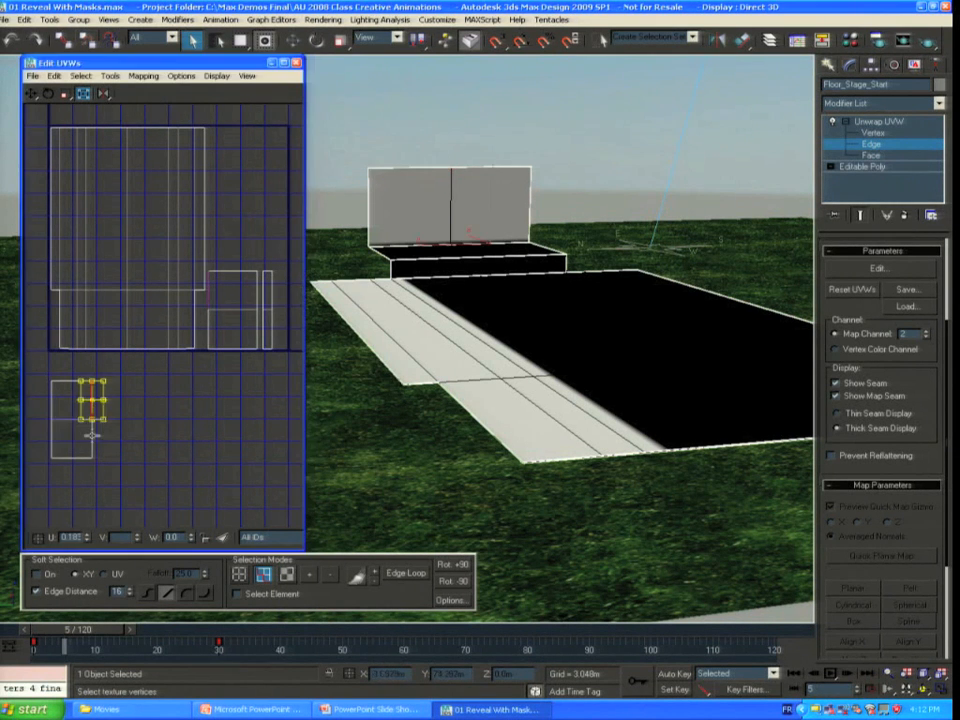
pyautogui.rightClick(119, 422)
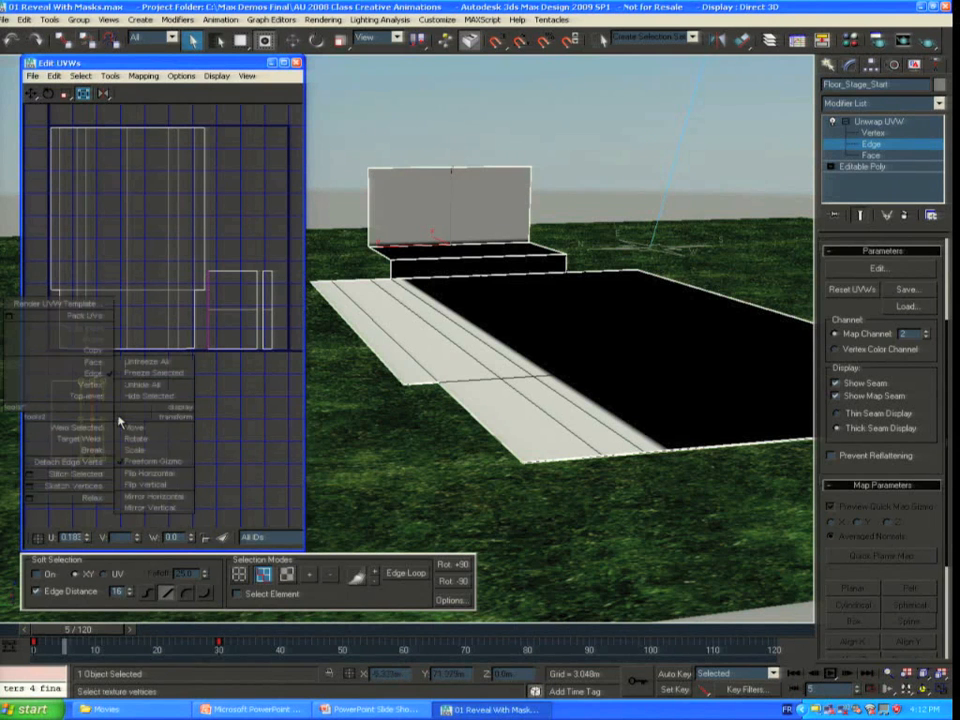
pyautogui.click(75, 475)
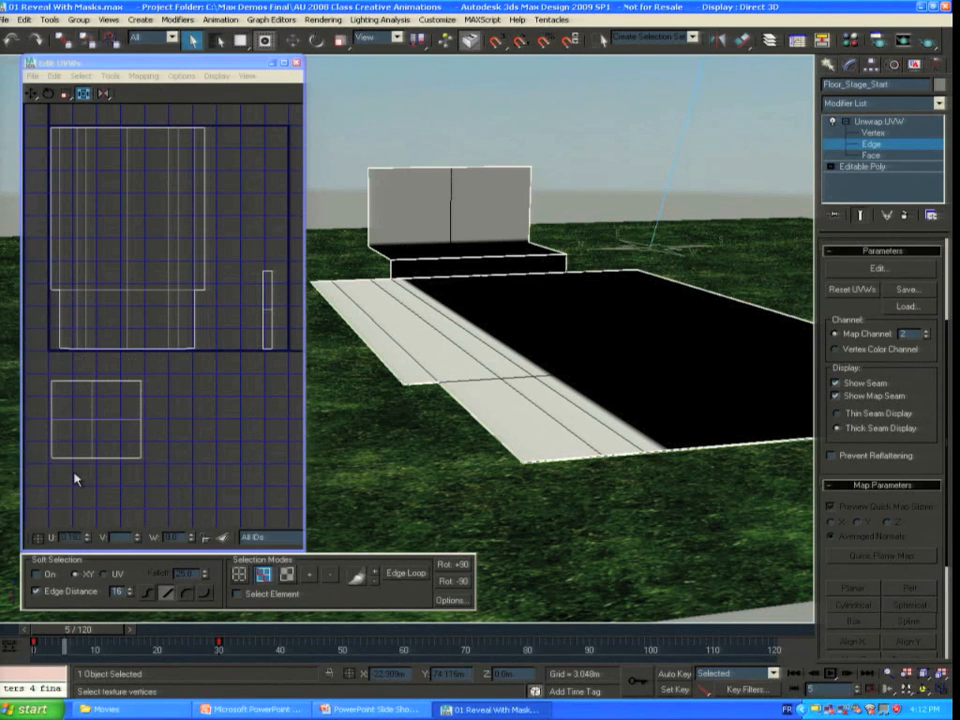
# Step: Stitch the step's front-face cluster to the outer edges of the step top
pyautogui.click(140, 410)
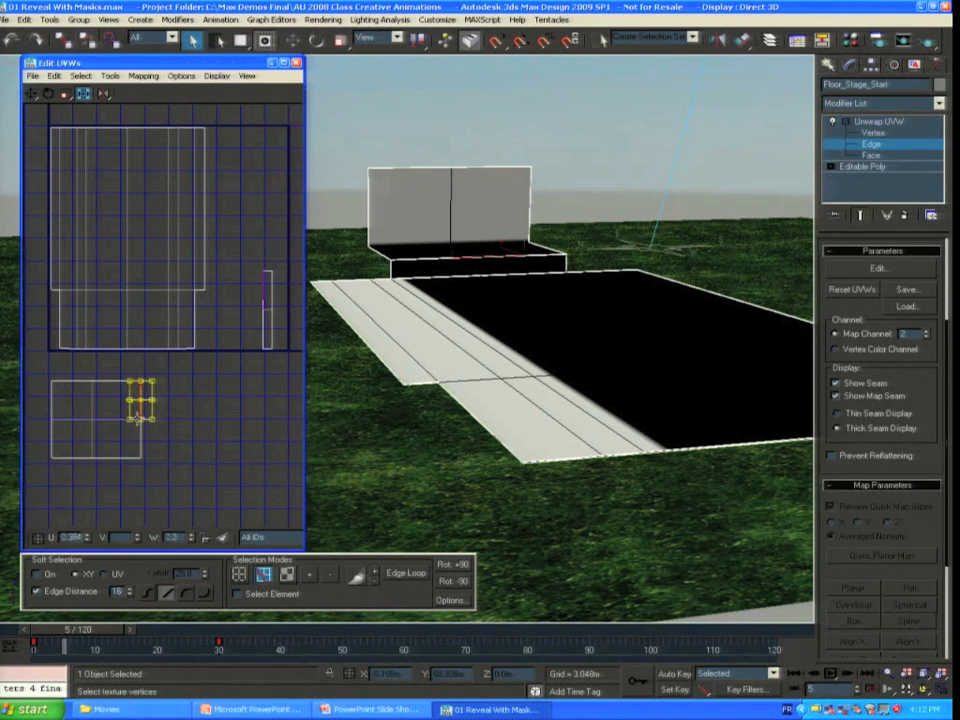
pyautogui.rightClick(141, 445)
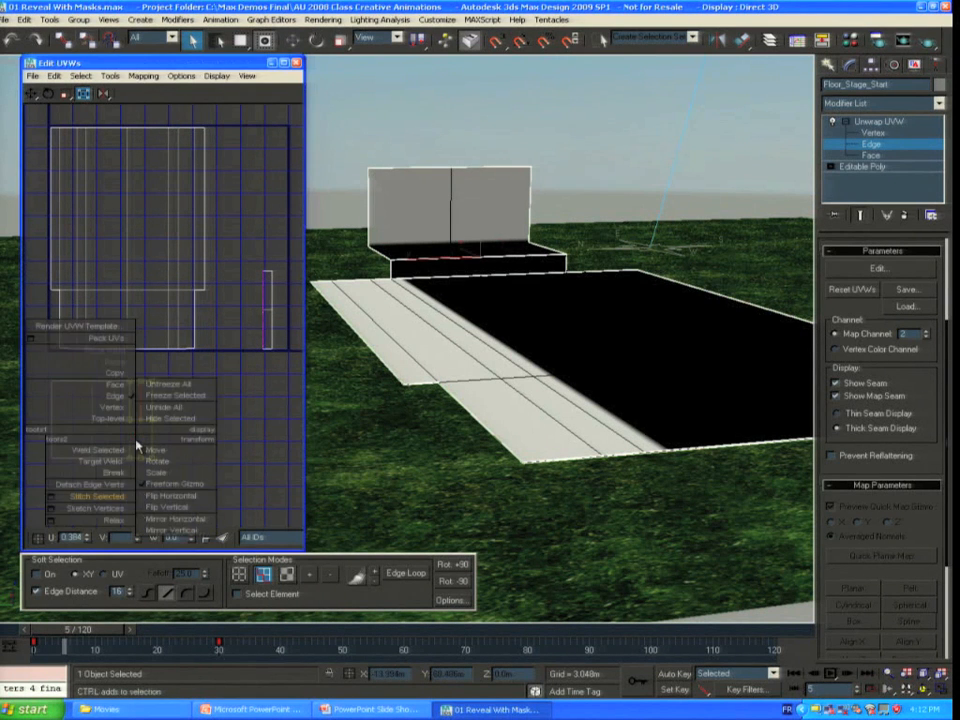
pyautogui.click(100, 499)
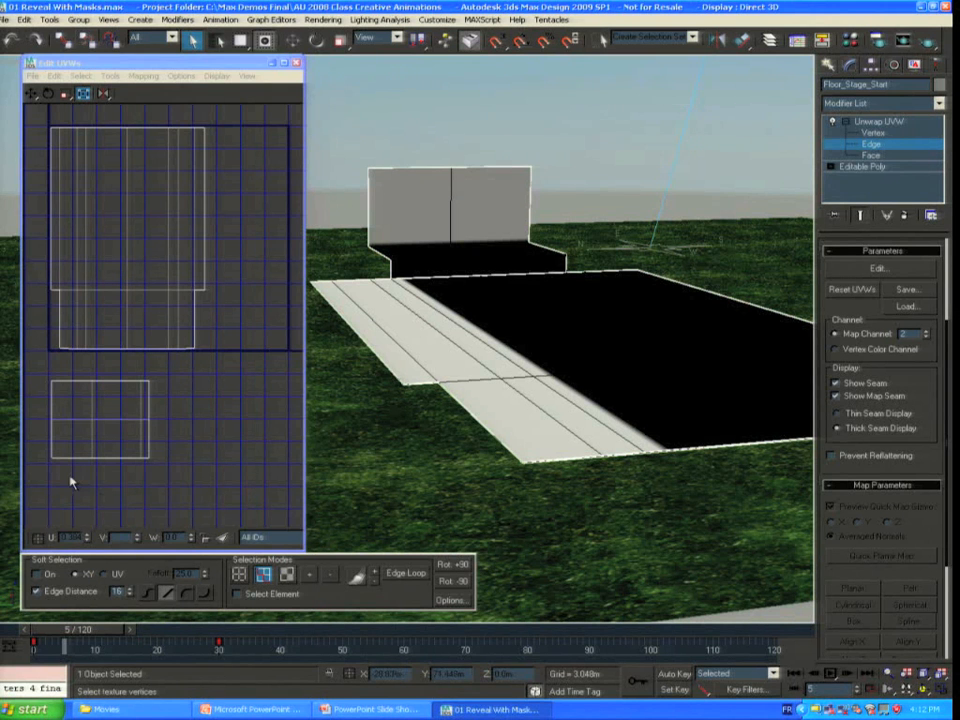
# Step: Stitch the large floor cluster to the outer edges of the step's front face
pyautogui.click(149, 407)
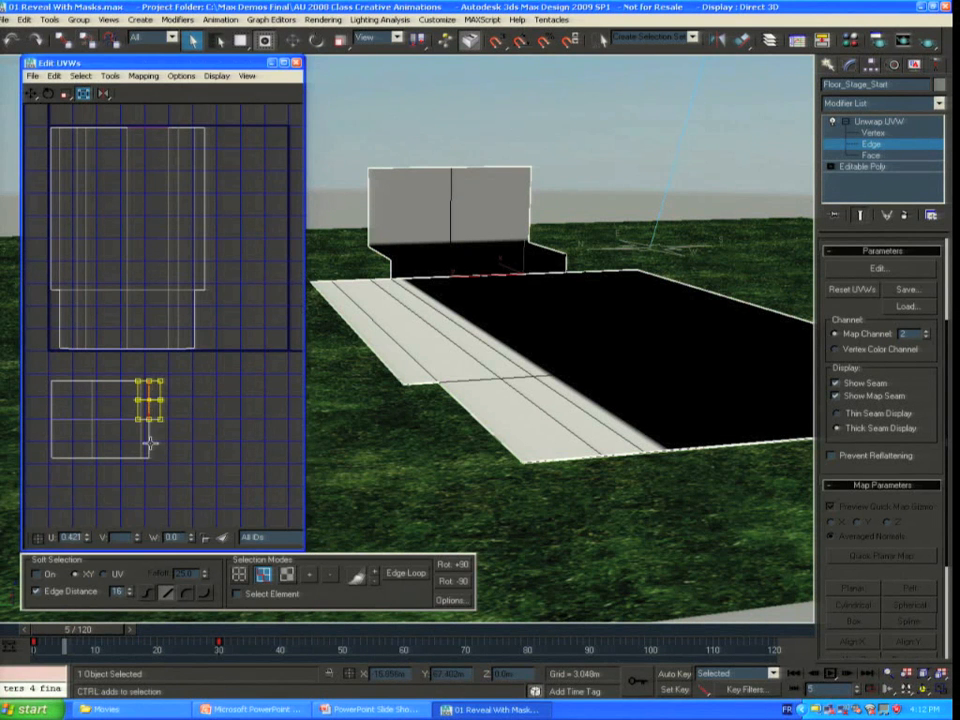
pyautogui.rightClick(148, 446)
pyautogui.click(100, 502)
# Step: Select the whole stitched UV layout, move it into the UV tile and scale it to fit the tile's width
pyautogui.scroll(-2, 209, 430)
pyautogui.moveTo(209, 430); pyautogui.dragTo(147, 422, button='middle')
pyautogui.moveTo(100, 313); pyautogui.dragTo(113, 307, button='middle')
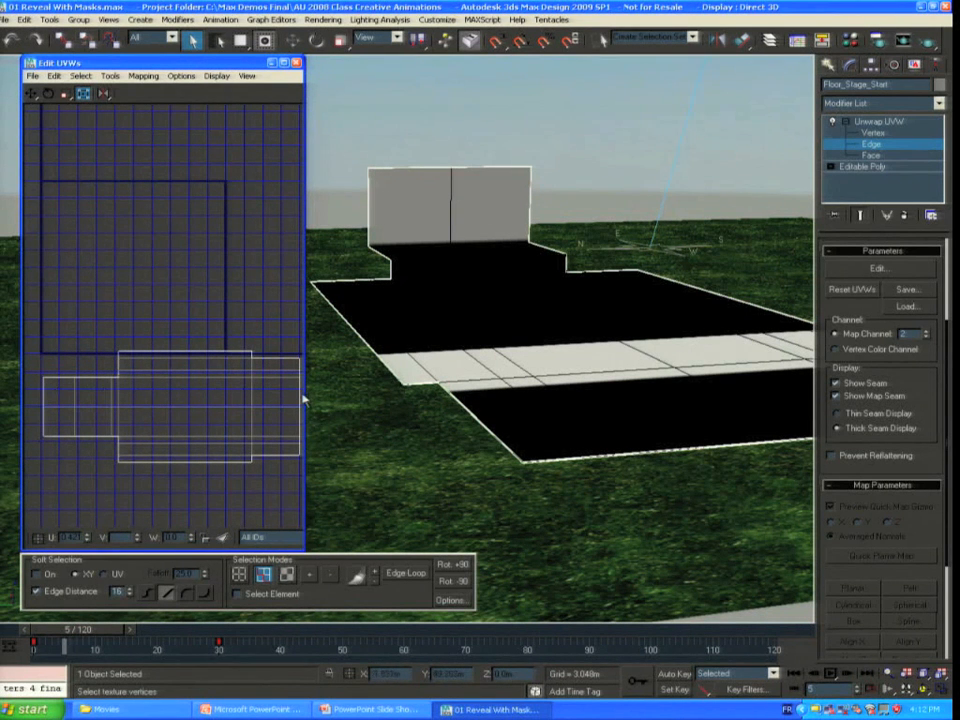
pyautogui.moveTo(228, 295); pyautogui.dragTo(198, 285, button='middle')
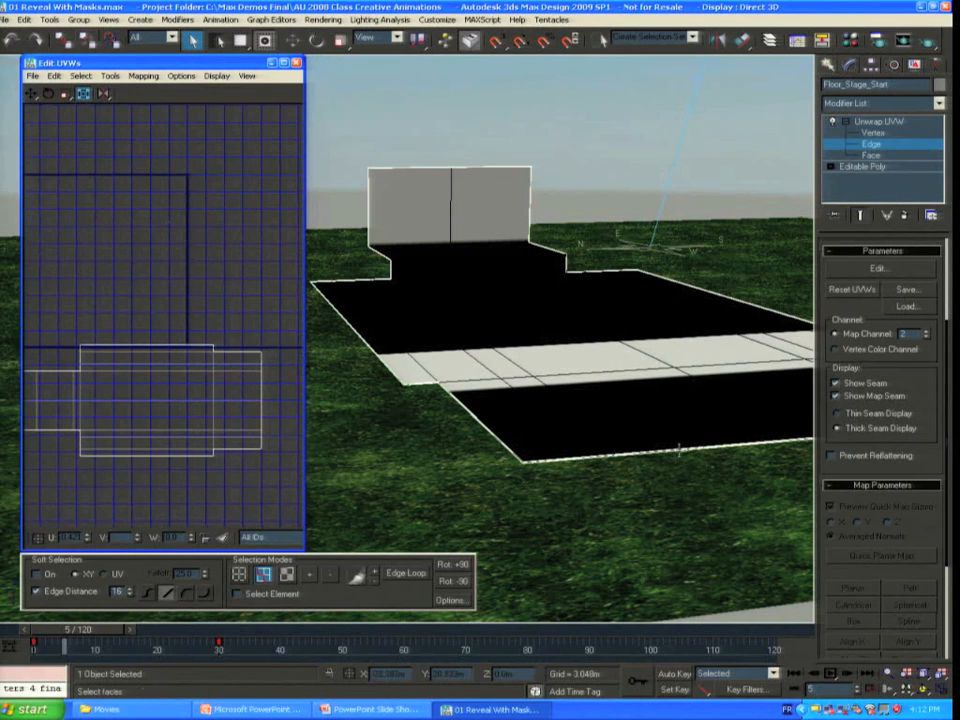
pyautogui.moveTo(73, 378); pyautogui.dragTo(118, 375, button='middle')
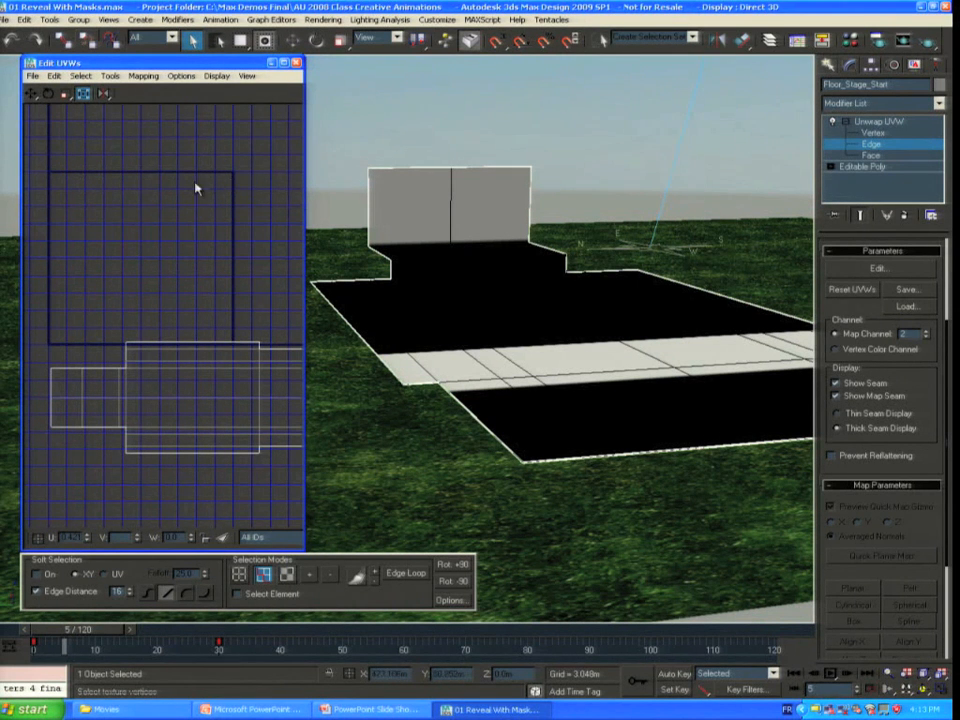
pyautogui.scroll(-2, 205, 195)
pyautogui.moveTo(63, 321); pyautogui.dragTo(283, 422)
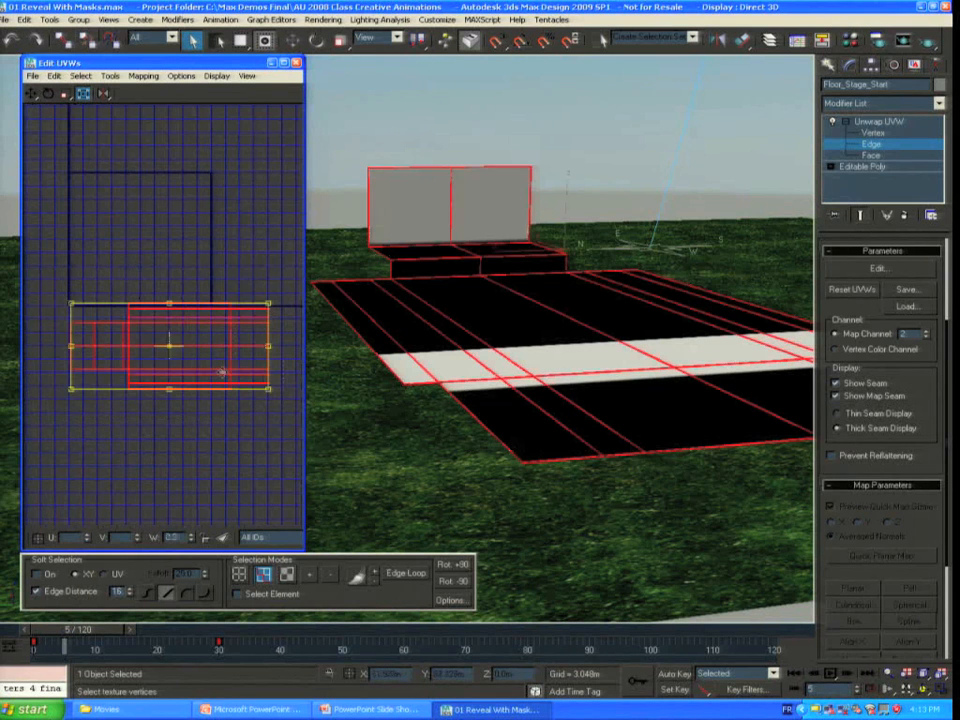
pyautogui.moveTo(218, 318); pyautogui.dragTo(210, 193)
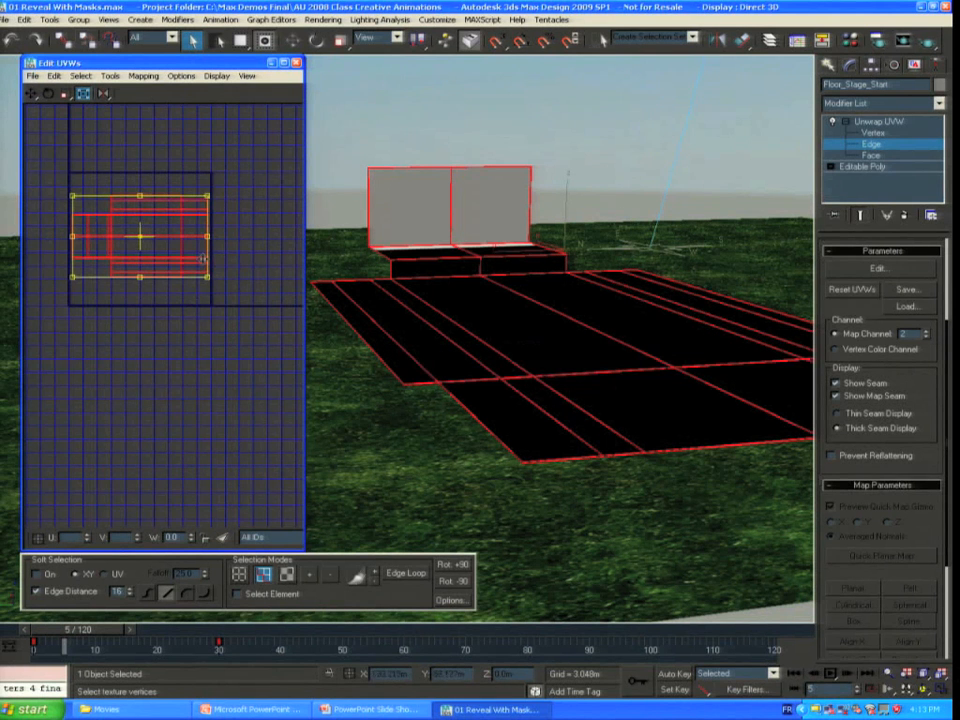
pyautogui.moveTo(210, 193); pyautogui.dragTo(205, 216, button='middle')
pyautogui.moveTo(205, 216)
pyautogui.mouseDown()
pyautogui.moveTo(232, 191)
pyautogui.moveTo(220, 221)
pyautogui.moveTo(202, 214)
pyautogui.mouseUp()
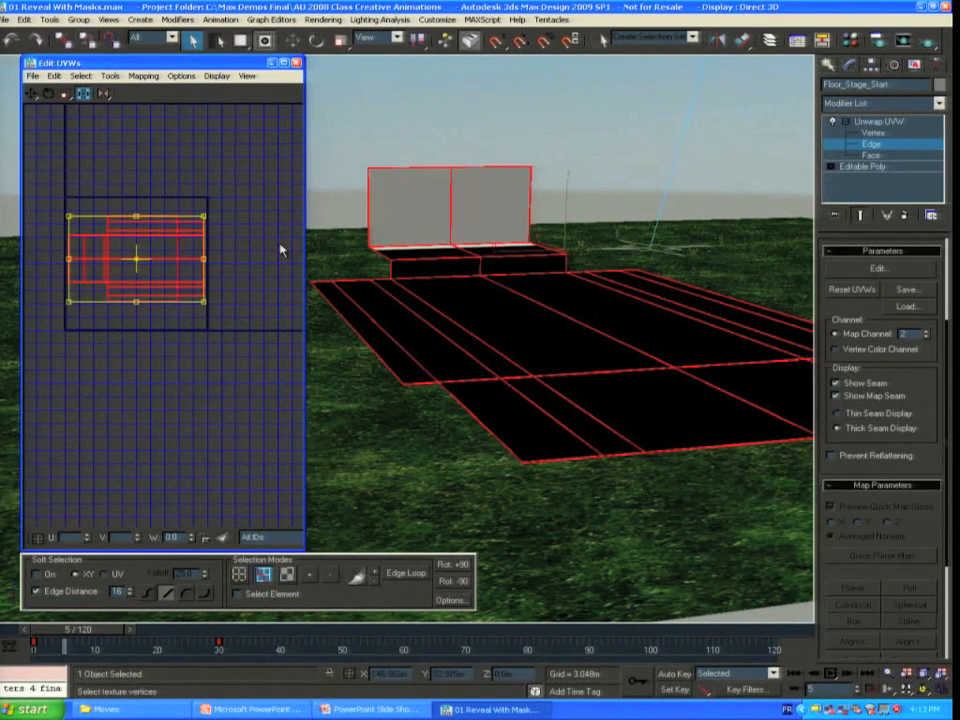
# Step: Scrub the stage reveal to frame 31, clear the UV selection and switch the UV editor to face selection
pyautogui.moveTo(78, 629); pyautogui.dragTo(233, 629)
pyautogui.press('q')
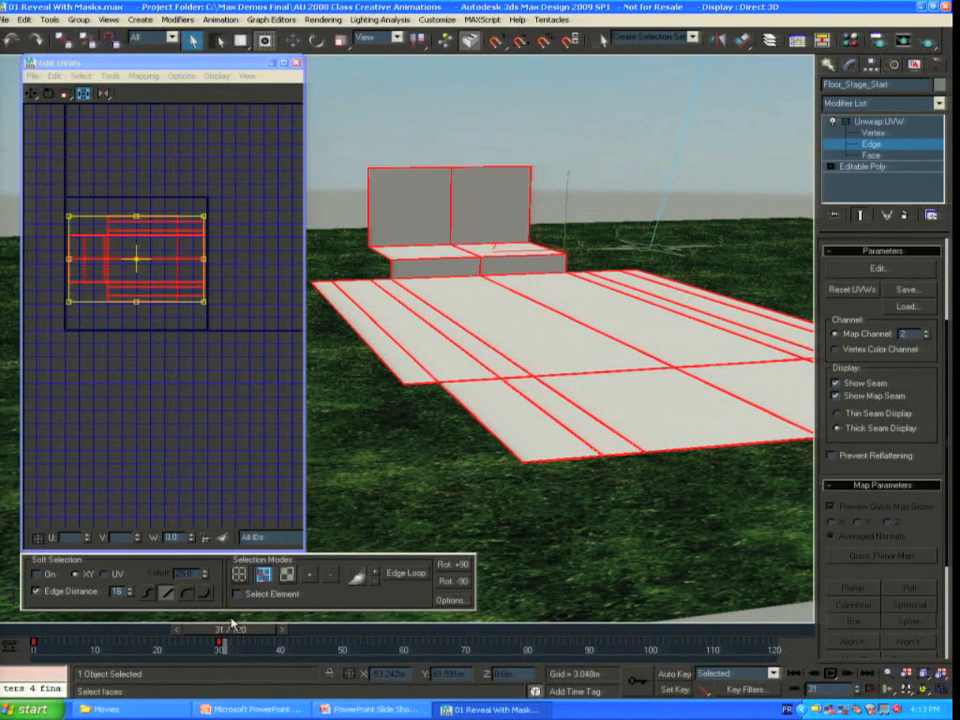
pyautogui.moveTo(168, 400); pyautogui.dragTo(164, 408, button='middle')
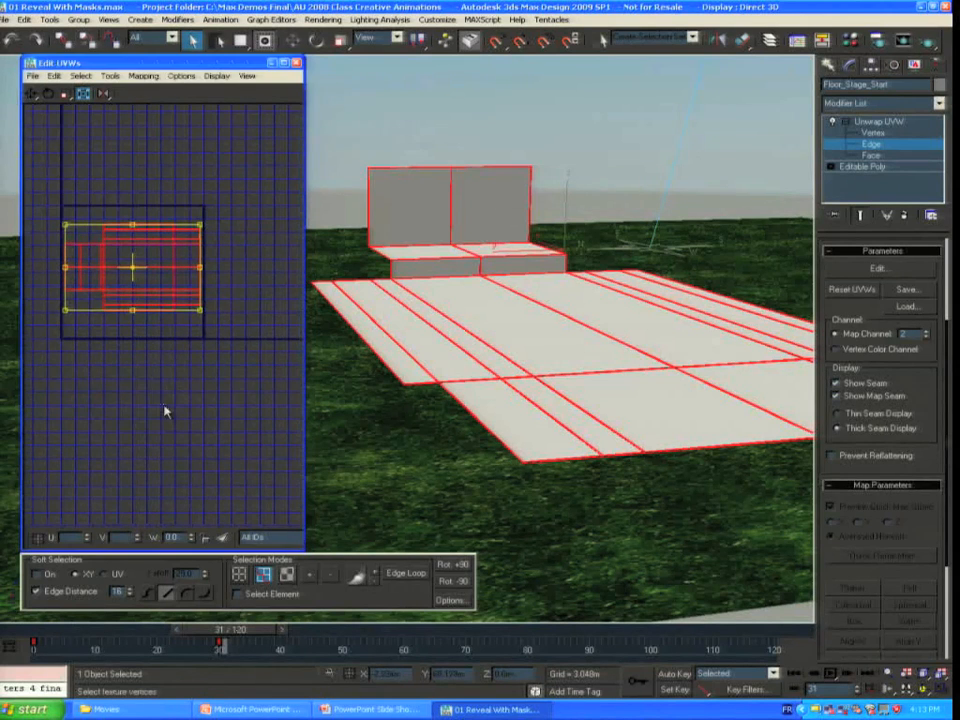
pyautogui.click(163, 404)
pyautogui.click(285, 574)
pyautogui.scroll(3, 236, 397)
pyautogui.moveTo(240, 320); pyautogui.dragTo(220, 343, button='middle')
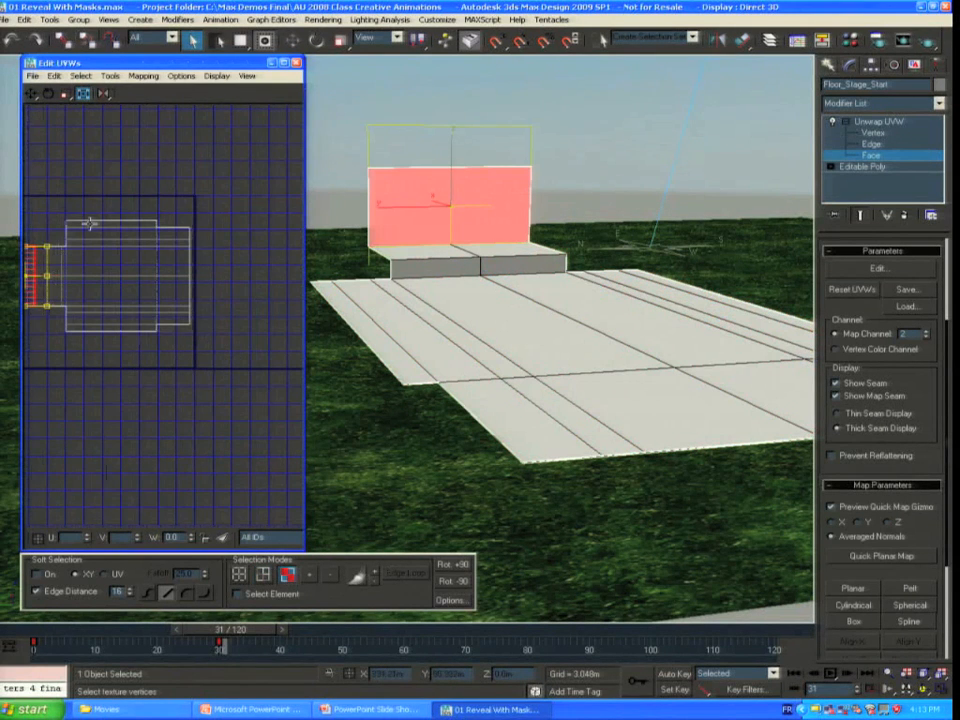
# Step: Select the upper side strip of floor faces in the UV layout, split it off and move it above the layout
pyautogui.moveTo(61, 214); pyautogui.dragTo(203, 262)
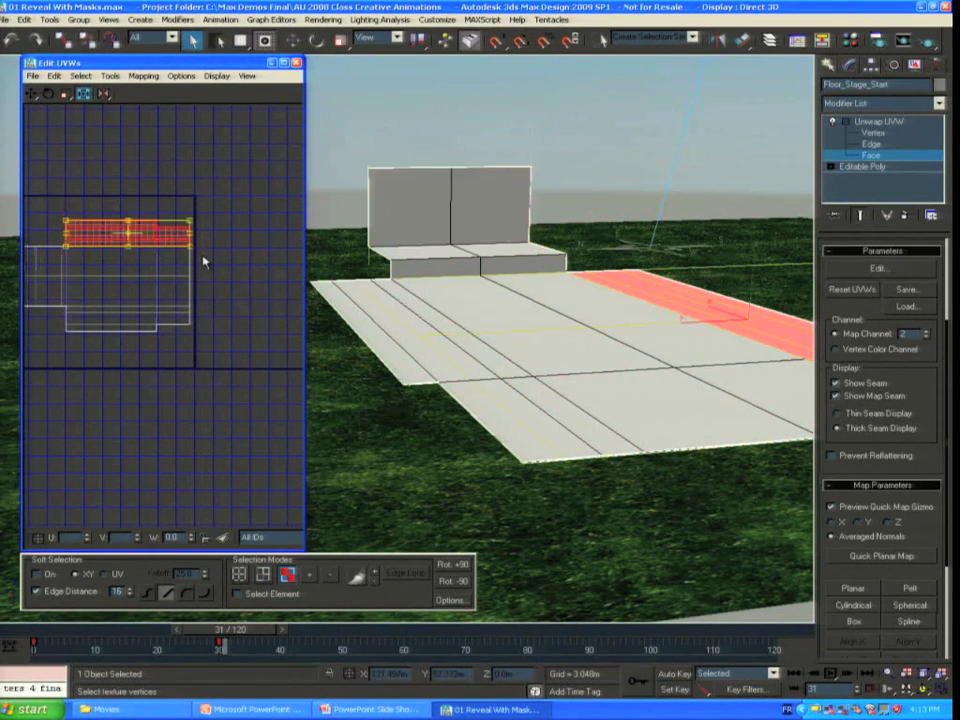
pyautogui.rightClick(154, 230)
pyautogui.click(129, 266)
pyautogui.moveTo(133, 240); pyautogui.dragTo(129, 196)
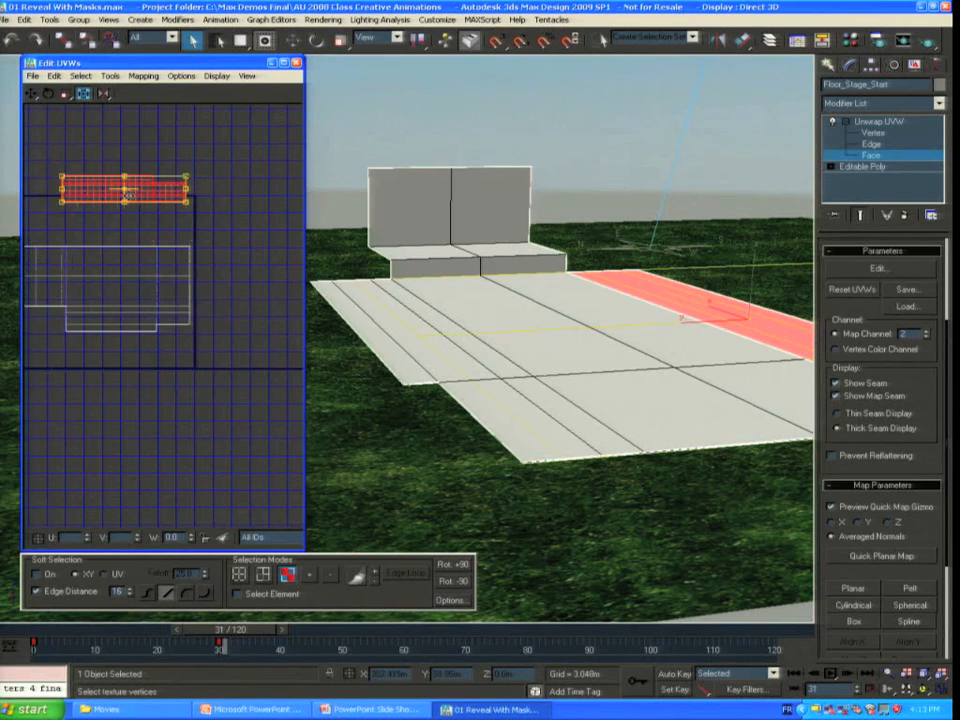
# Step: Select the lower side strip of floor faces, split it off and move it below the main UV layout
pyautogui.moveTo(210, 378); pyautogui.dragTo(102, 368)
pyautogui.rightClick(105, 320)
pyautogui.click(90, 352)
pyautogui.moveTo(139, 383); pyautogui.dragTo(177, 391, button='middle')
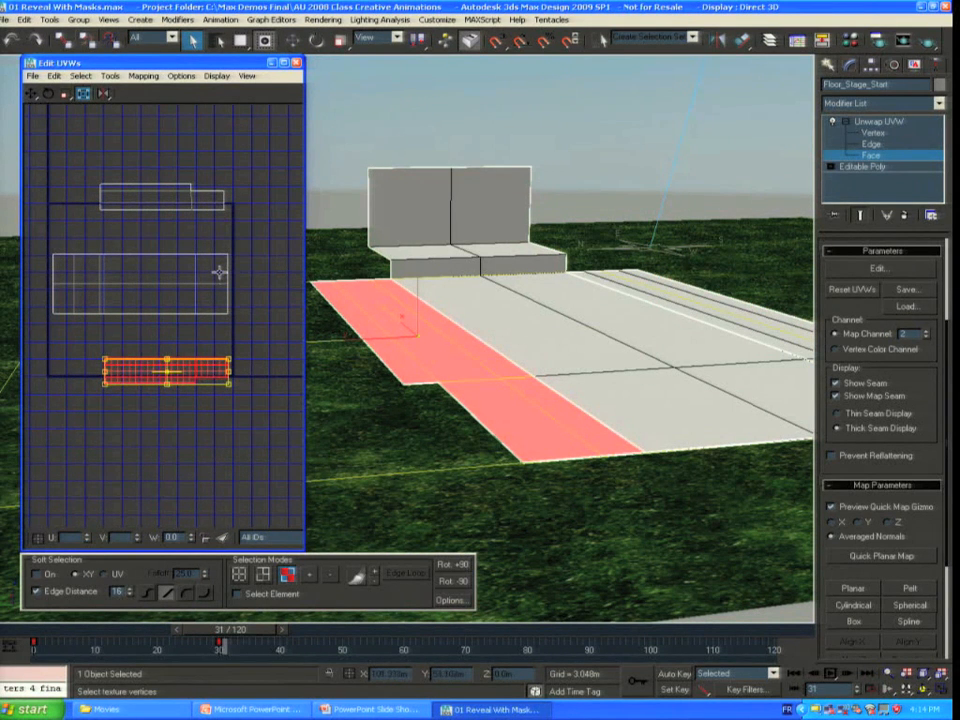
# Step: Rotate the lower strip +90 and the upper strip -90, placing each against the floor end of the central UV layout
pyautogui.click(464, 566)
pyautogui.moveTo(170, 406); pyautogui.dragTo(245, 376)
pyautogui.moveTo(73, 160); pyautogui.dragTo(238, 228)
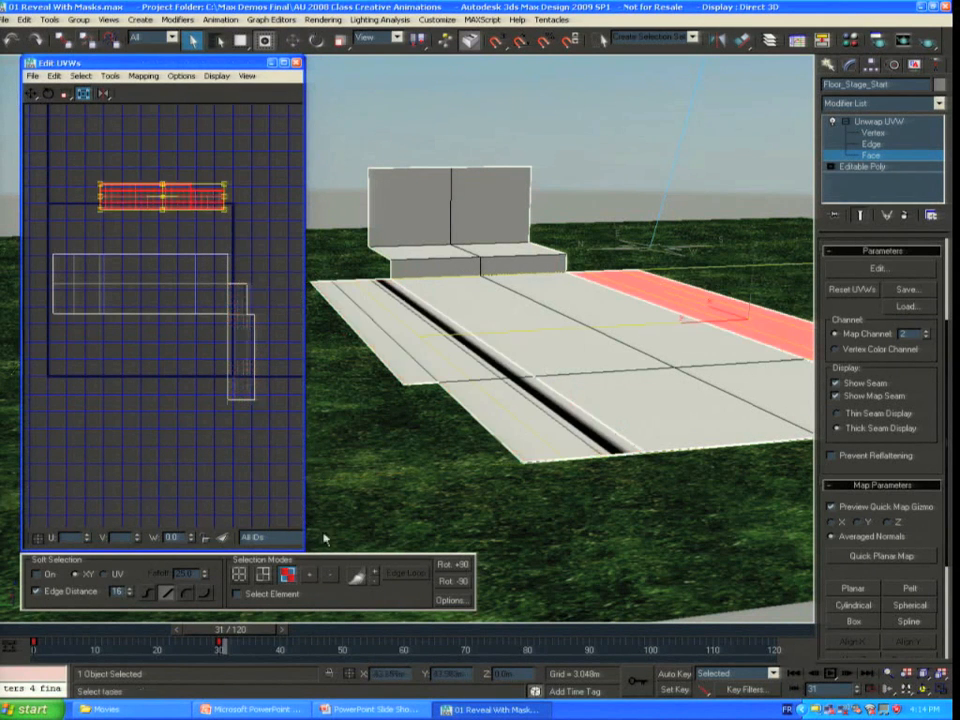
pyautogui.click(446, 587)
pyautogui.moveTo(155, 219); pyautogui.dragTo(240, 249)
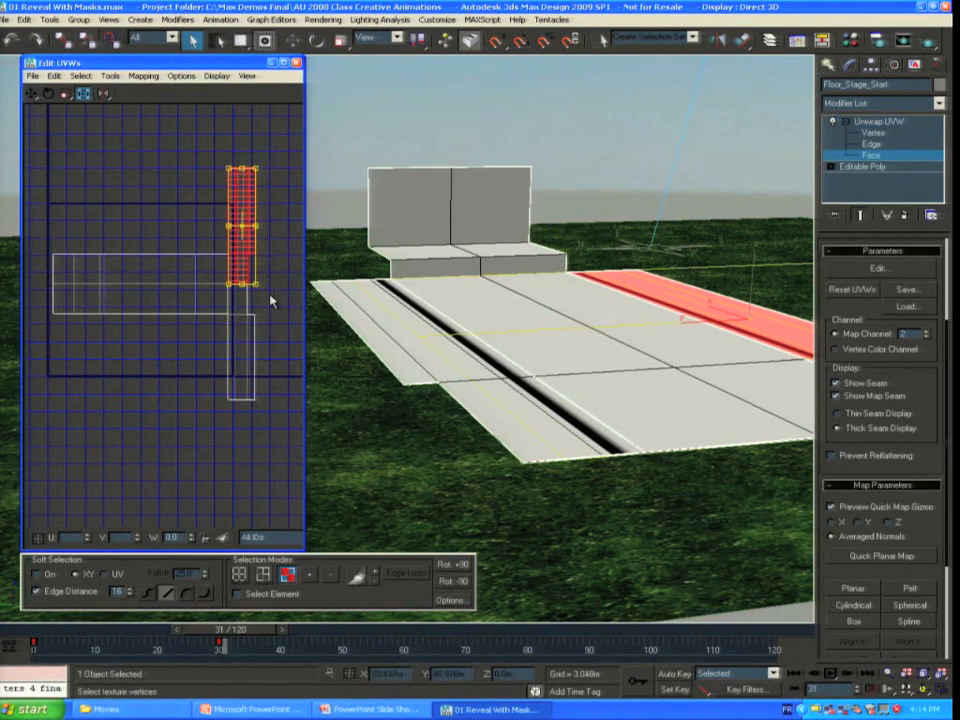
# Step: Select the entire rearranged UV layout, scale it to fit inside the UV tile and clear the selection
pyautogui.scroll(-2, 270, 300)
pyautogui.moveTo(58, 175); pyautogui.dragTo(278, 416)
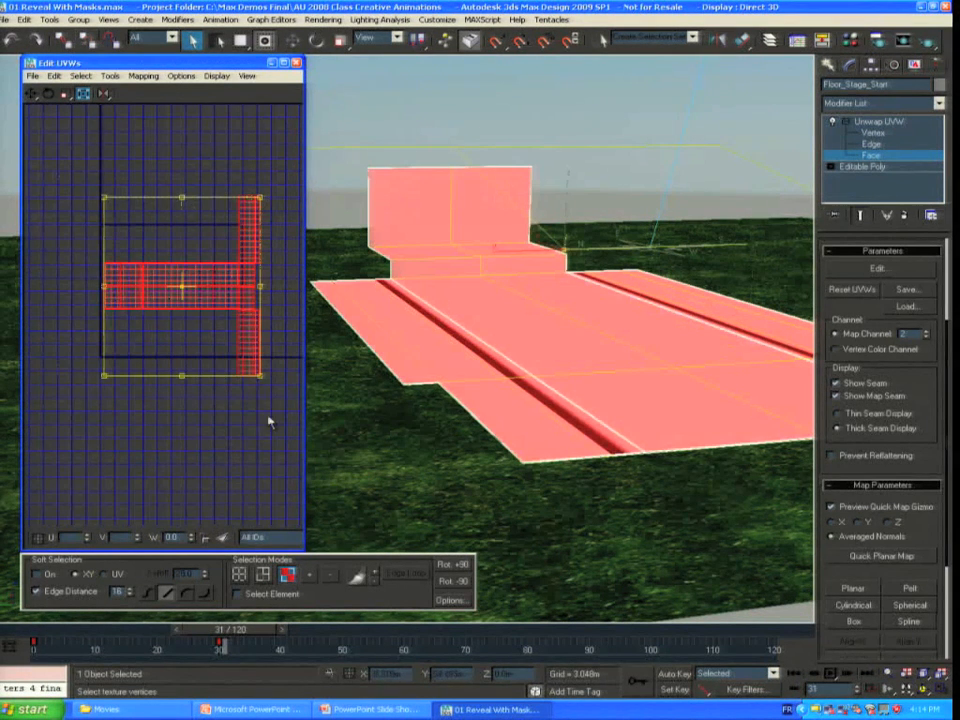
pyautogui.moveTo(260, 375); pyautogui.dragTo(238, 355)
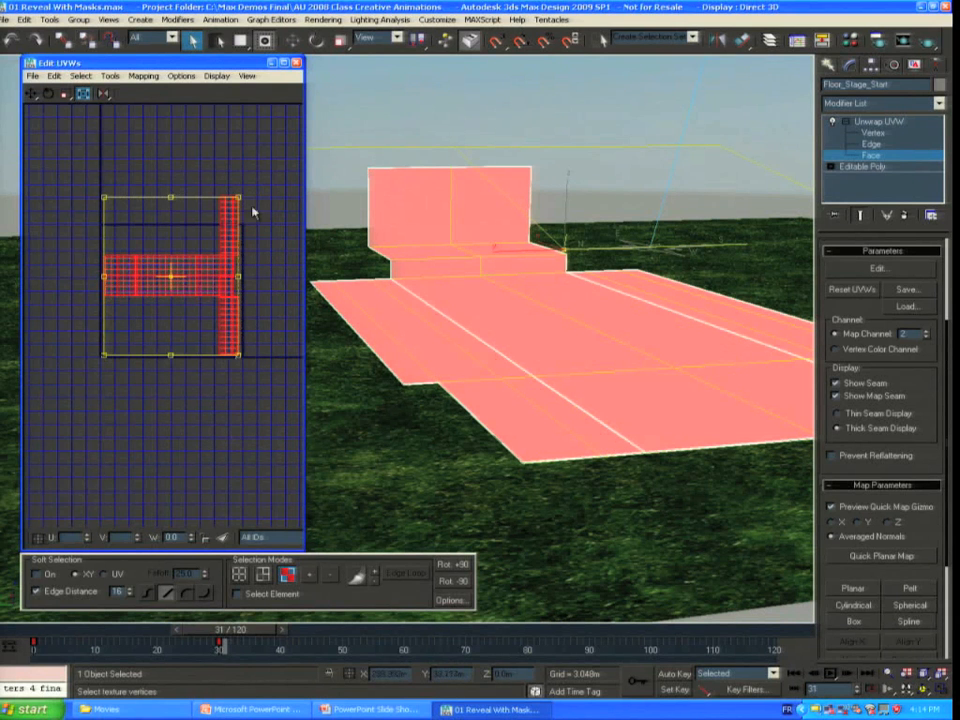
pyautogui.moveTo(238, 197); pyautogui.dragTo(238, 228)
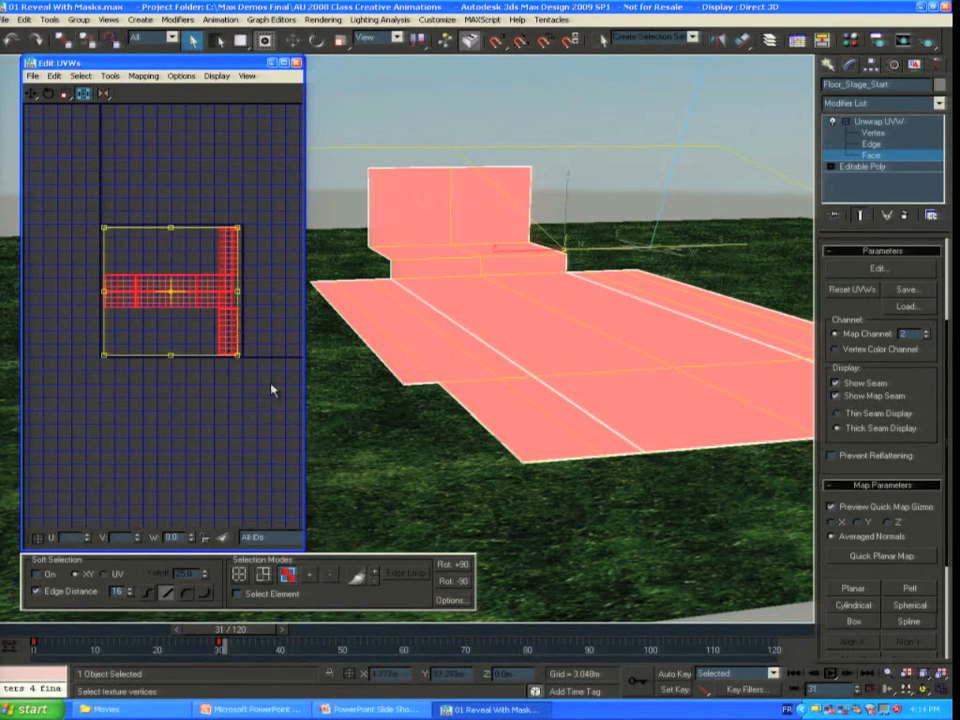
pyautogui.click(271, 390)
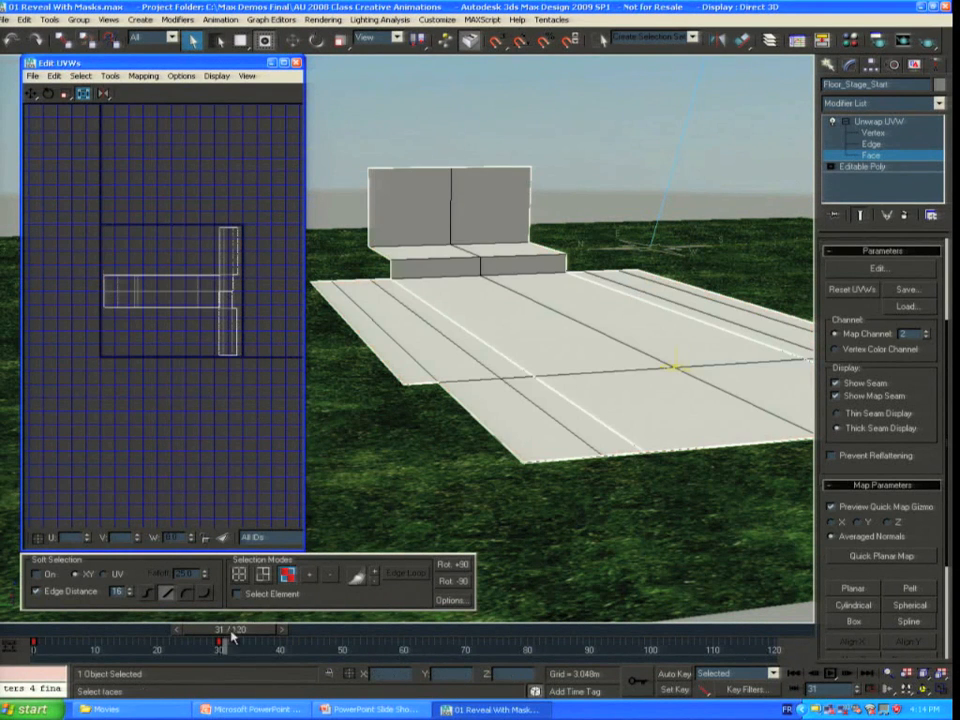
# Step: Scrub the stage reveal to frame 33 and close the UV editor
pyautogui.moveTo(231, 636); pyautogui.dragTo(250, 627)
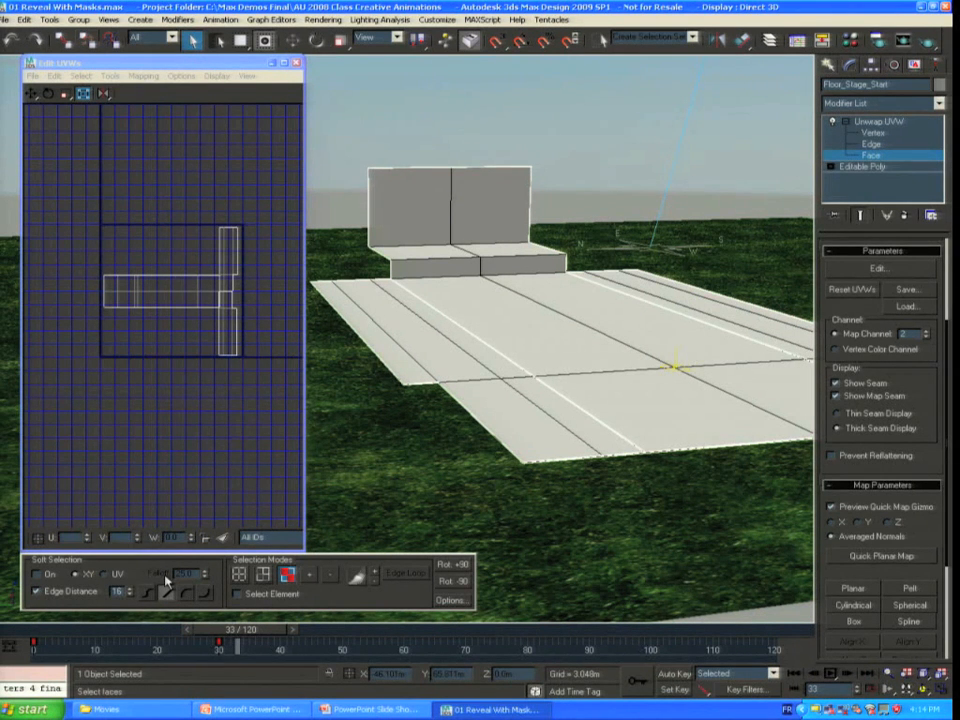
pyautogui.click(296, 63)
# Step: Check the Cutout map of the Grey_Reveal_Start material in the Material Editor and scrub back to frame 0
pyautogui.press('m')
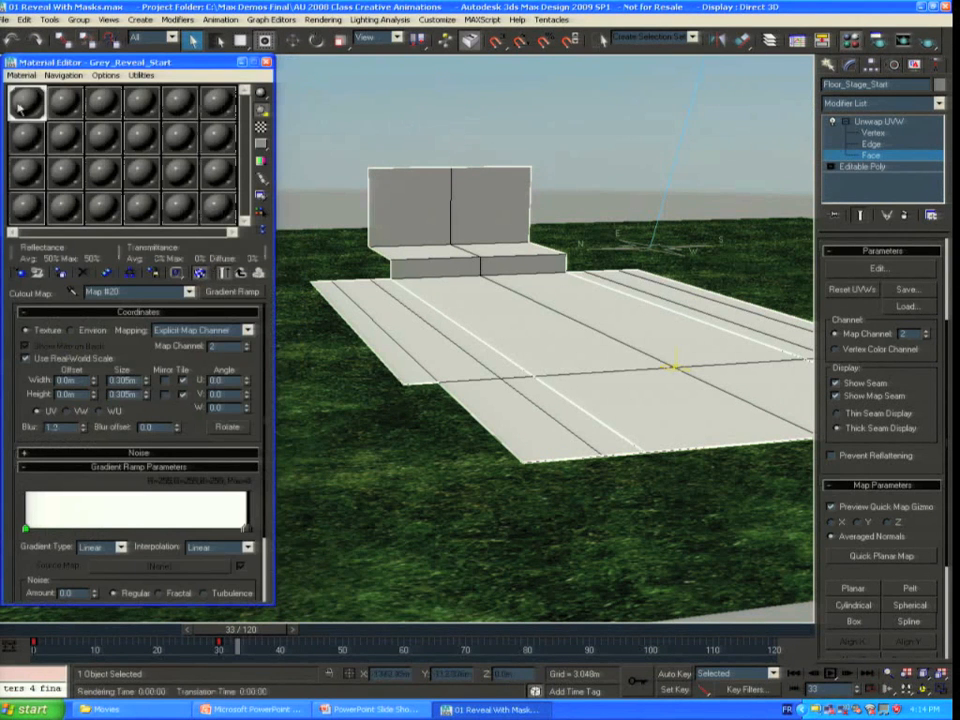
pyautogui.click(241, 274)
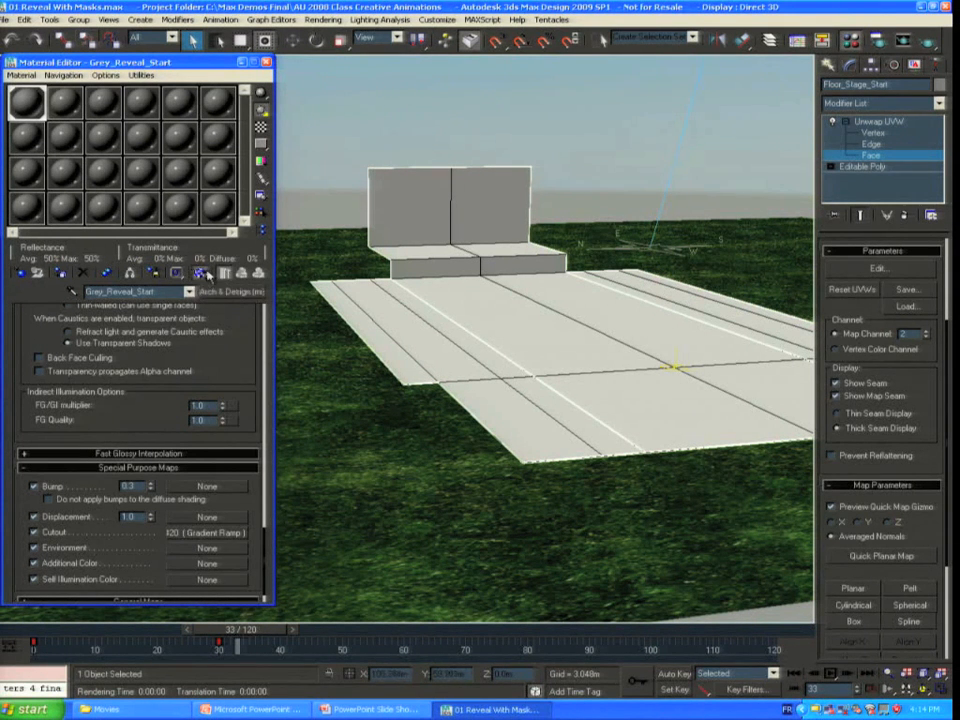
pyautogui.moveTo(230, 631); pyautogui.dragTo(20, 630)
pyautogui.click(267, 63)
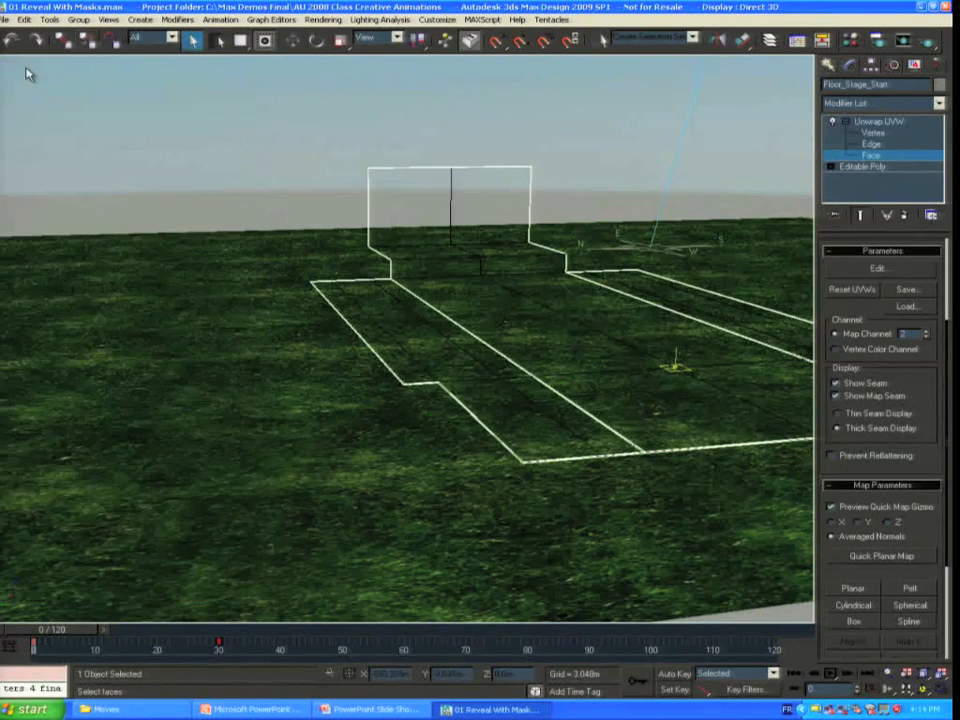
# Step: Hide the edge display, leave face level, deselect the stage and play its reveal, rewinding to frame 0
pyautogui.rightClick(28, 68)
pyautogui.click(82, 125)
pyautogui.moveTo(475, 184); pyautogui.dragTo(310, 182, button='middle')
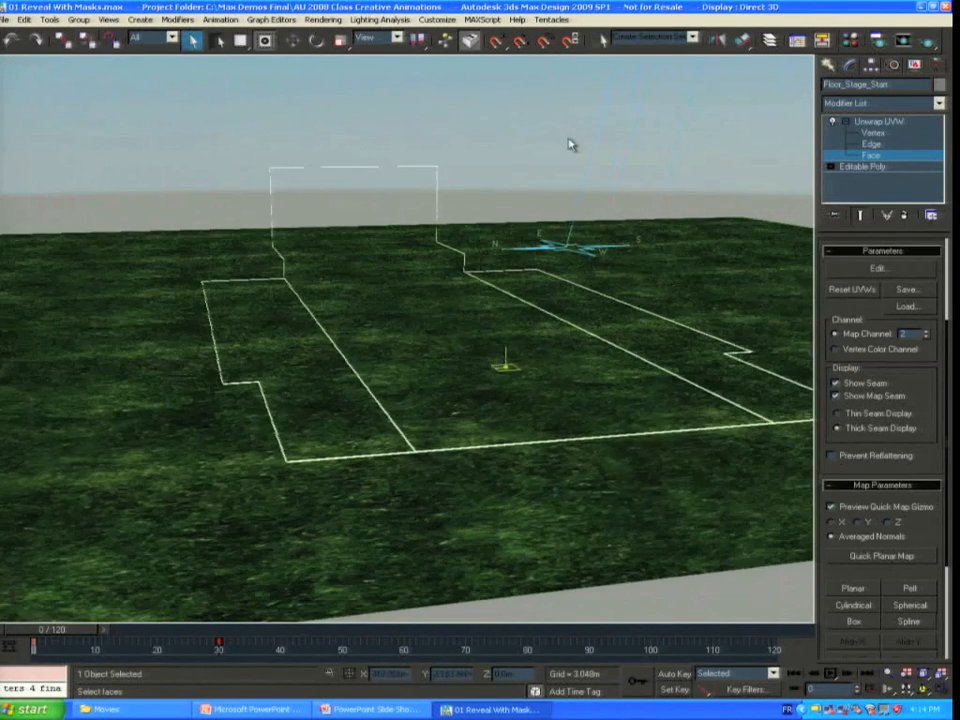
pyautogui.click(878, 121)
pyautogui.click(570, 156)
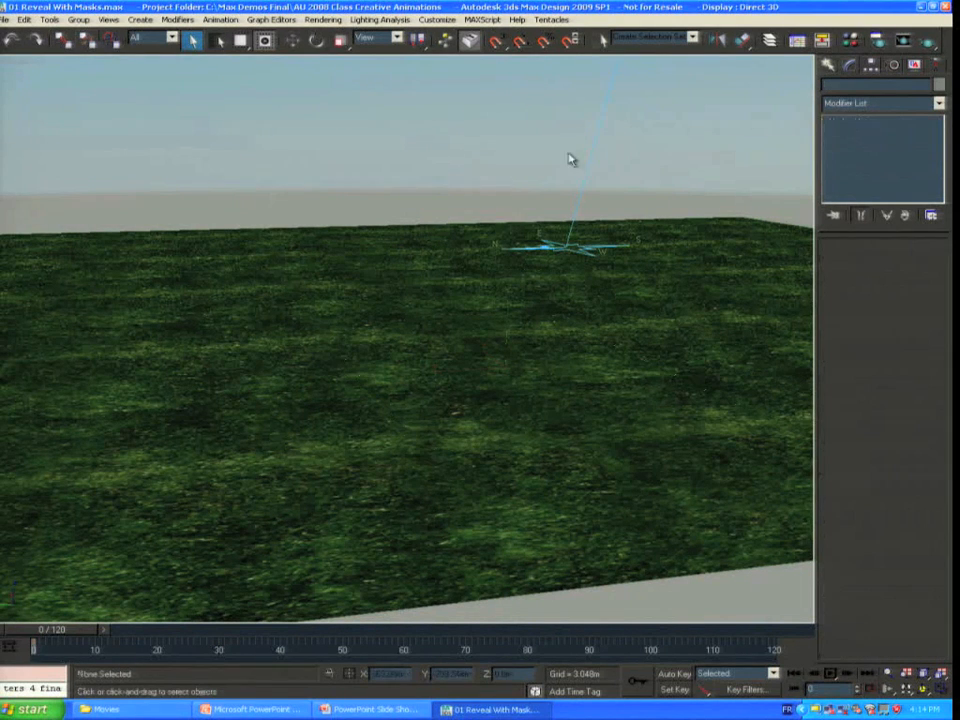
pyautogui.click(830, 676)
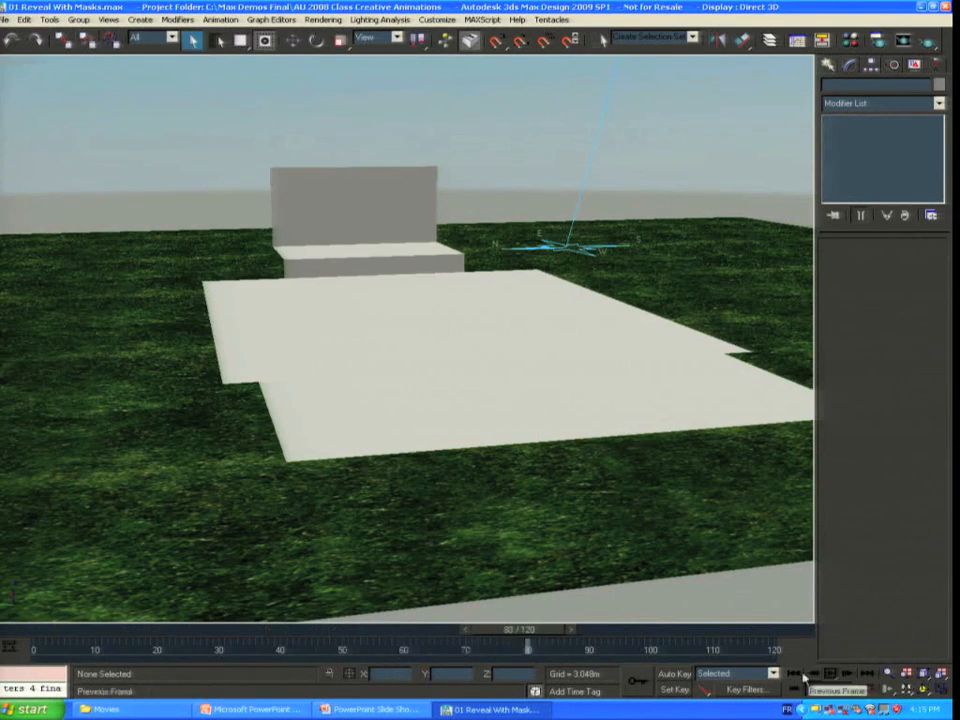
pyautogui.click(794, 673)
# Step: Restore the 03 Show Walls scene state and scrub the wall reveal to frame 40
pyautogui.rightClick(413, 202)
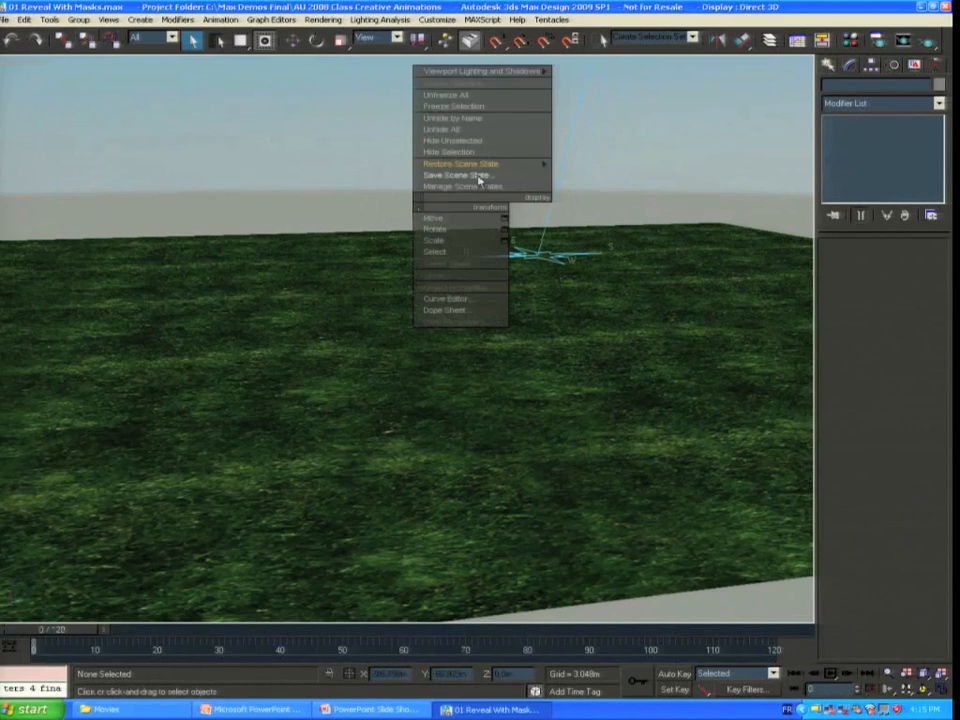
pyautogui.moveTo(529, 163)
pyautogui.click(594, 146)
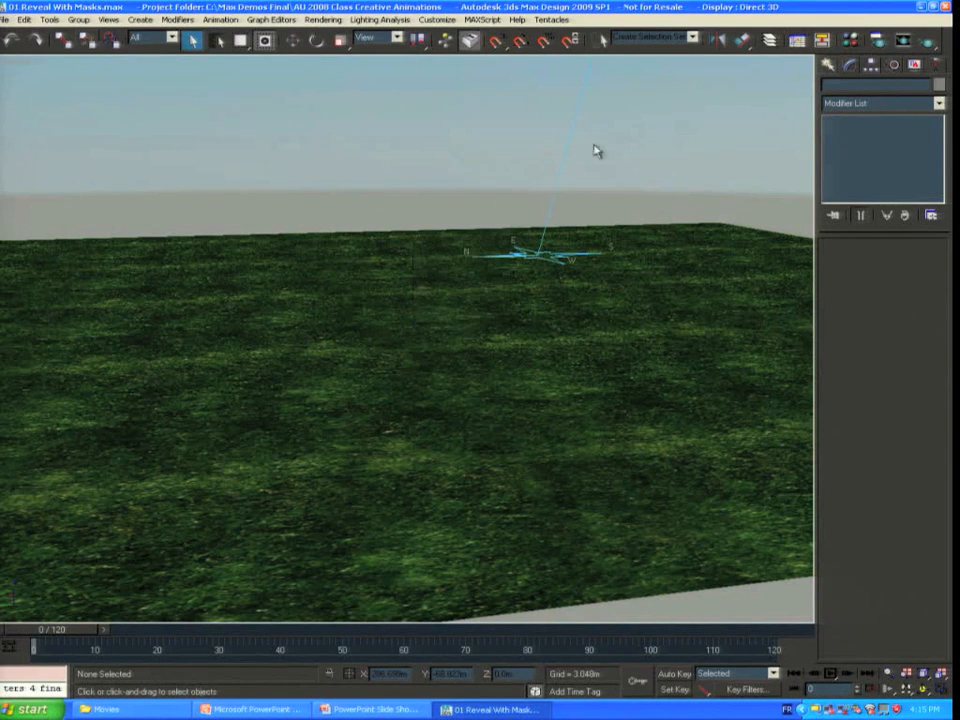
pyautogui.moveTo(50, 640); pyautogui.dragTo(280, 631)
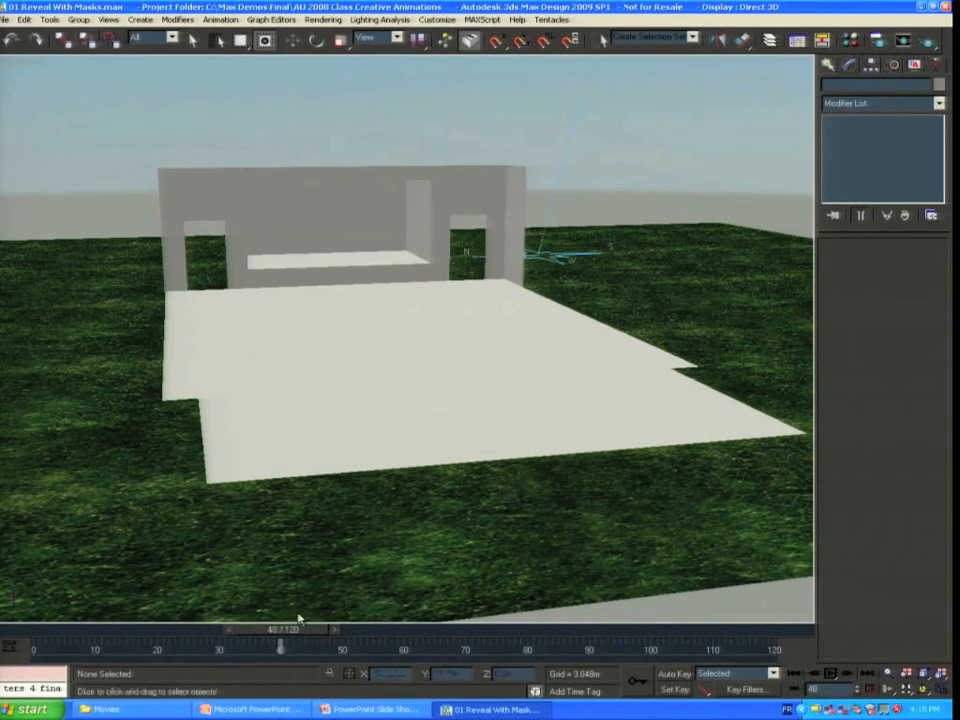
# Step: Inspect the unwrapped UV layout of Walls_01 in the UV editor and scrub the wall reveal to frame 61
pyautogui.click(189, 186)
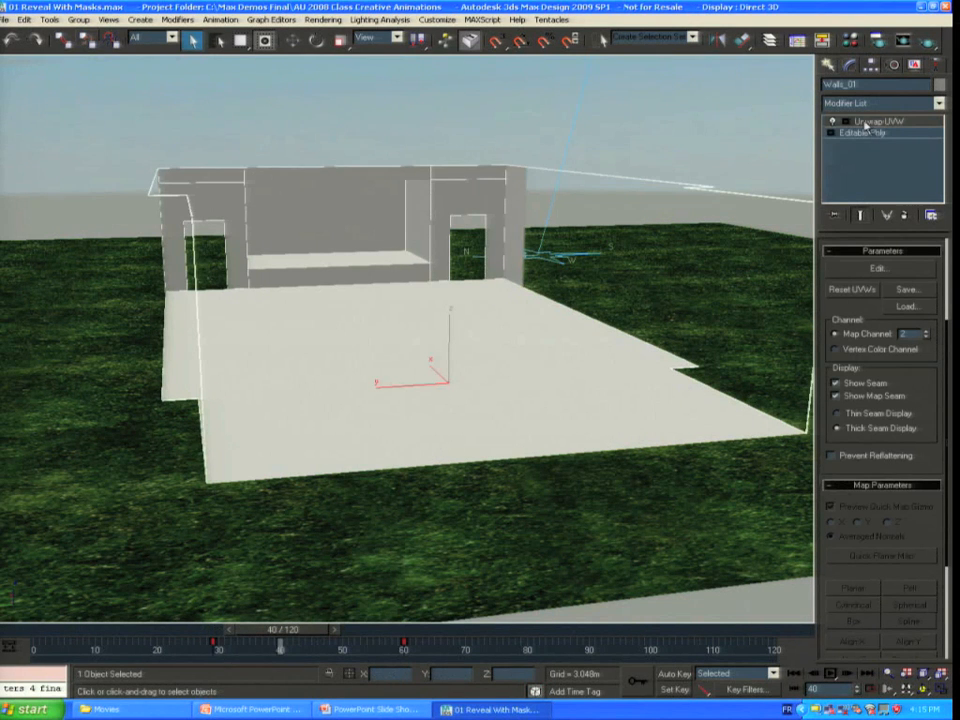
pyautogui.click(876, 268)
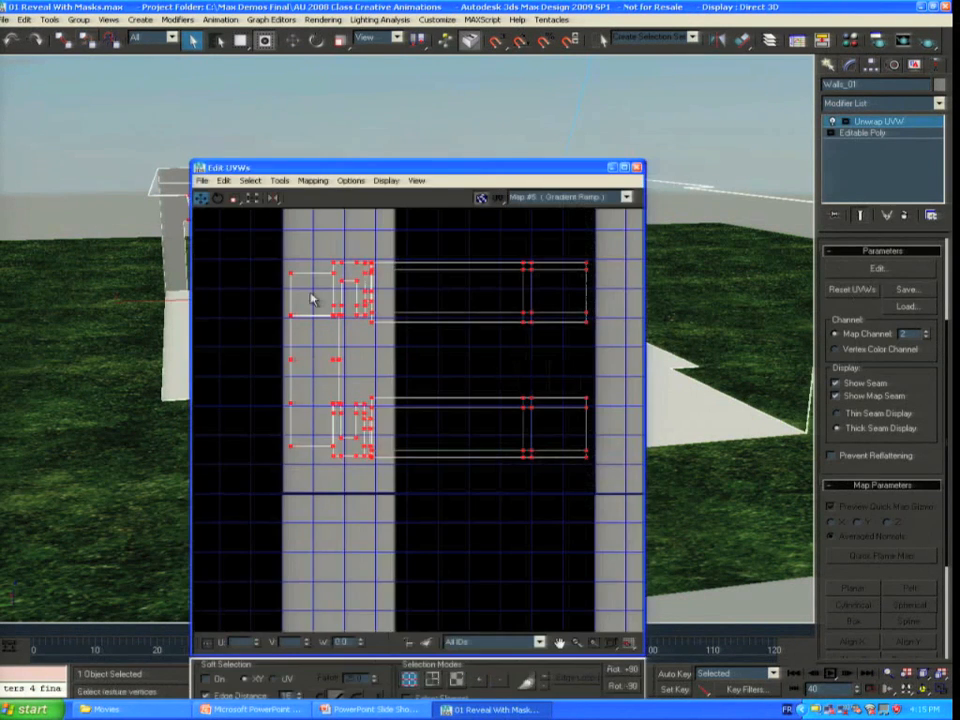
pyautogui.moveTo(241, 167); pyautogui.dragTo(163, 297)
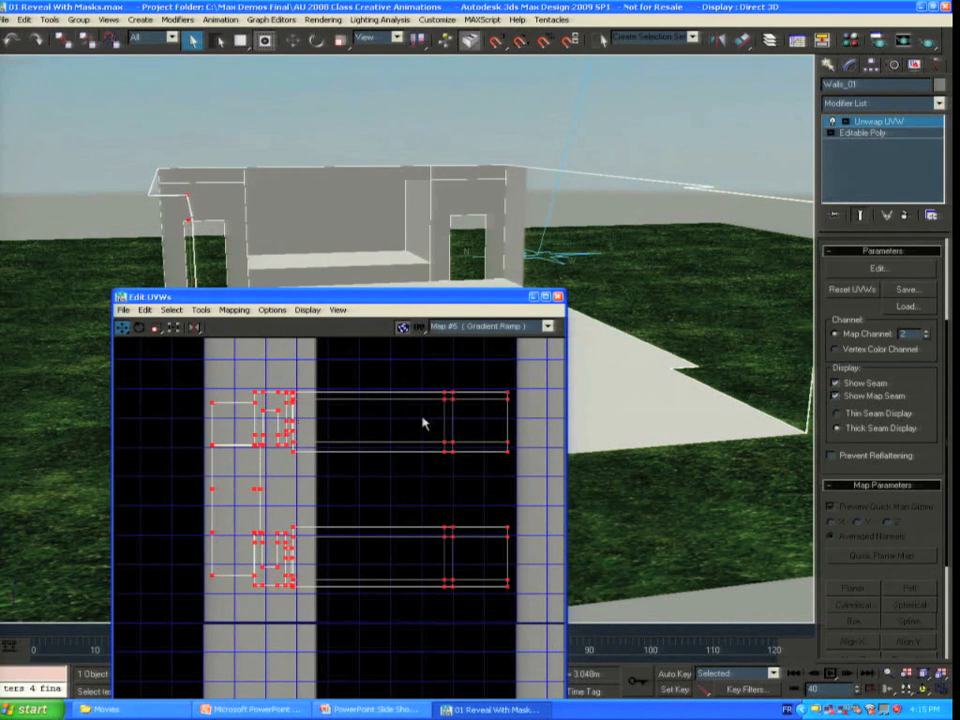
pyautogui.moveTo(421, 300); pyautogui.dragTo(371, 171)
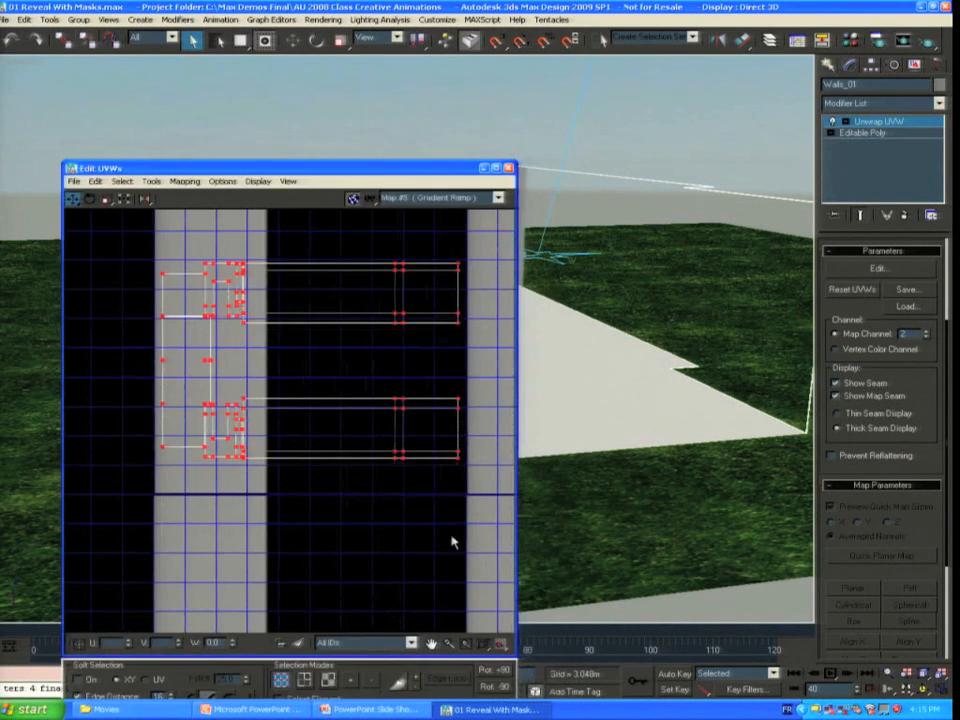
pyautogui.click(508, 167)
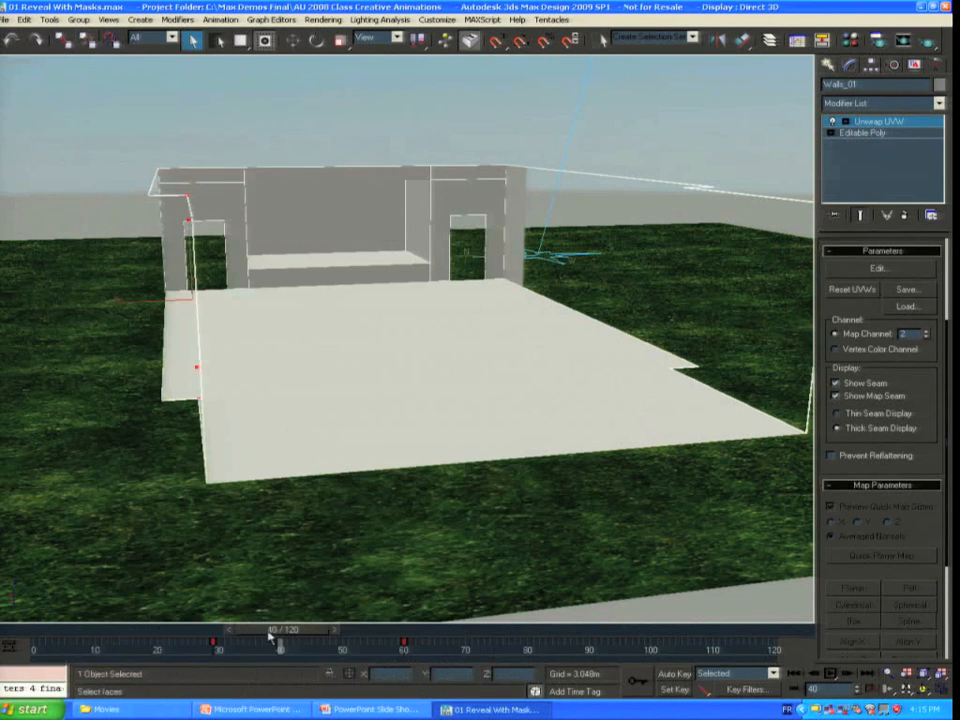
pyautogui.moveTo(270, 637); pyautogui.dragTo(408, 629)
# Step: Restore the 04 Show Columns scene state, examine a column's planar UVW mapping and scrub the column reveal to frame 93
pyautogui.rightClick(433, 404)
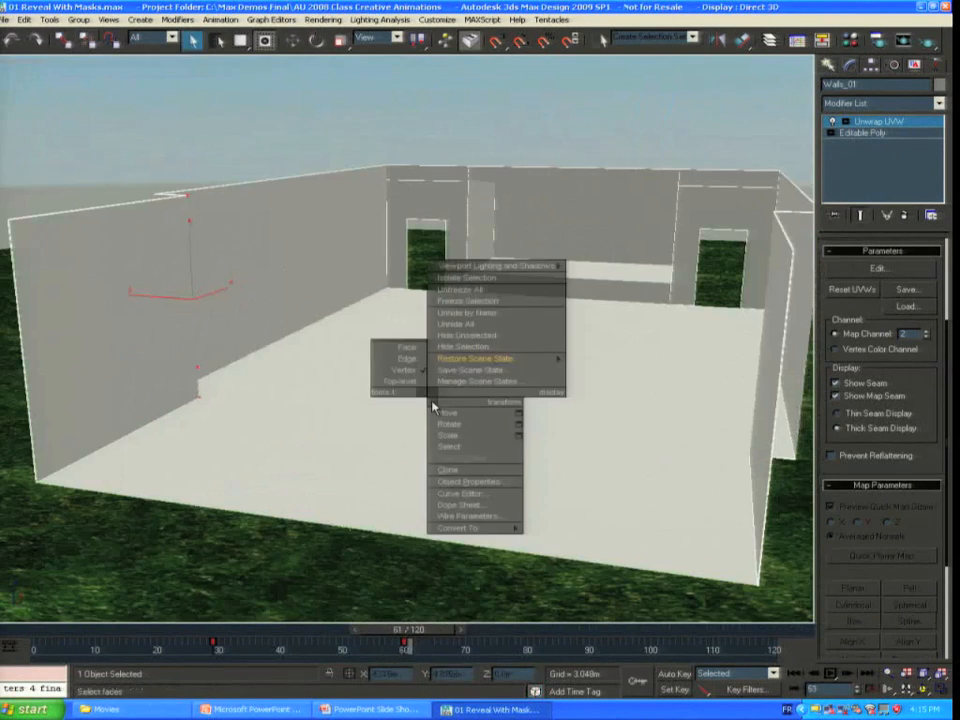
pyautogui.moveTo(475, 358)
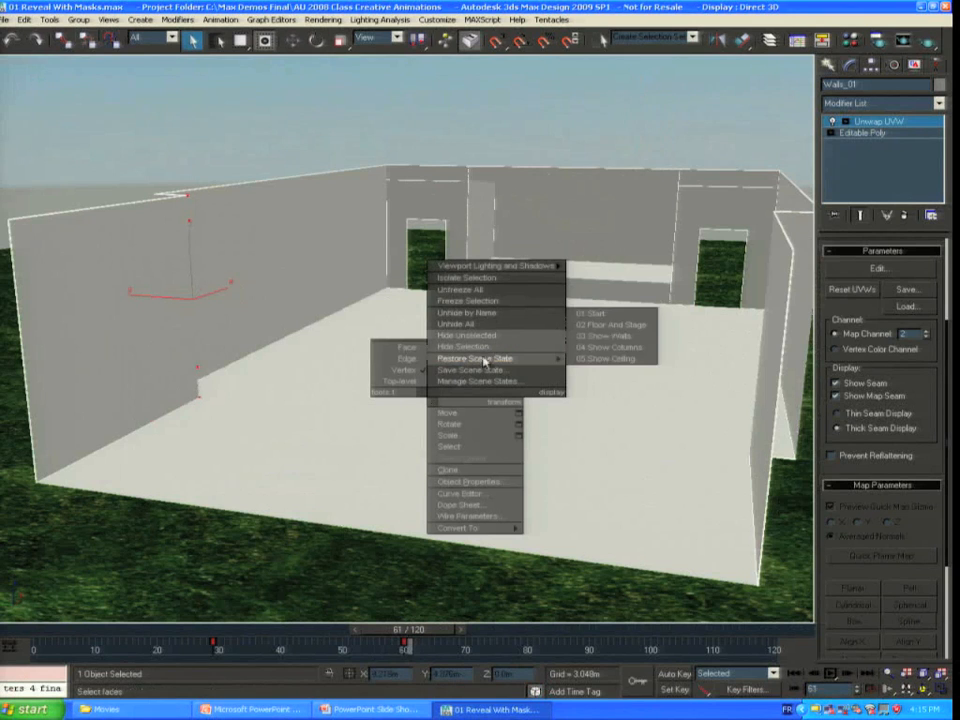
pyautogui.click(608, 350)
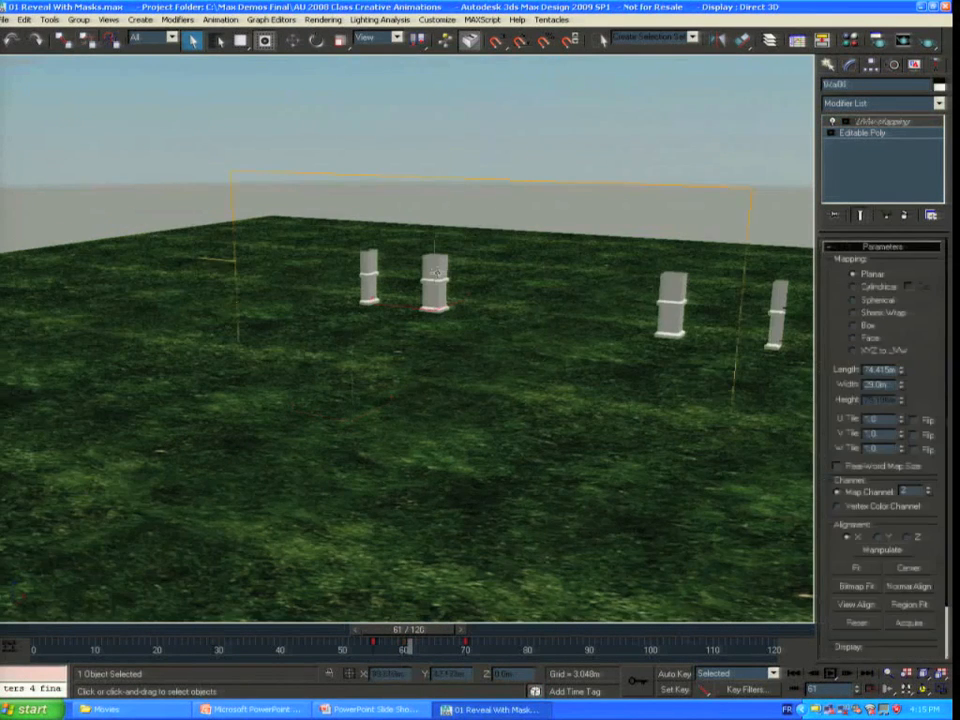
pyautogui.moveTo(437, 272); pyautogui.dragTo(439, 332, button='middle')
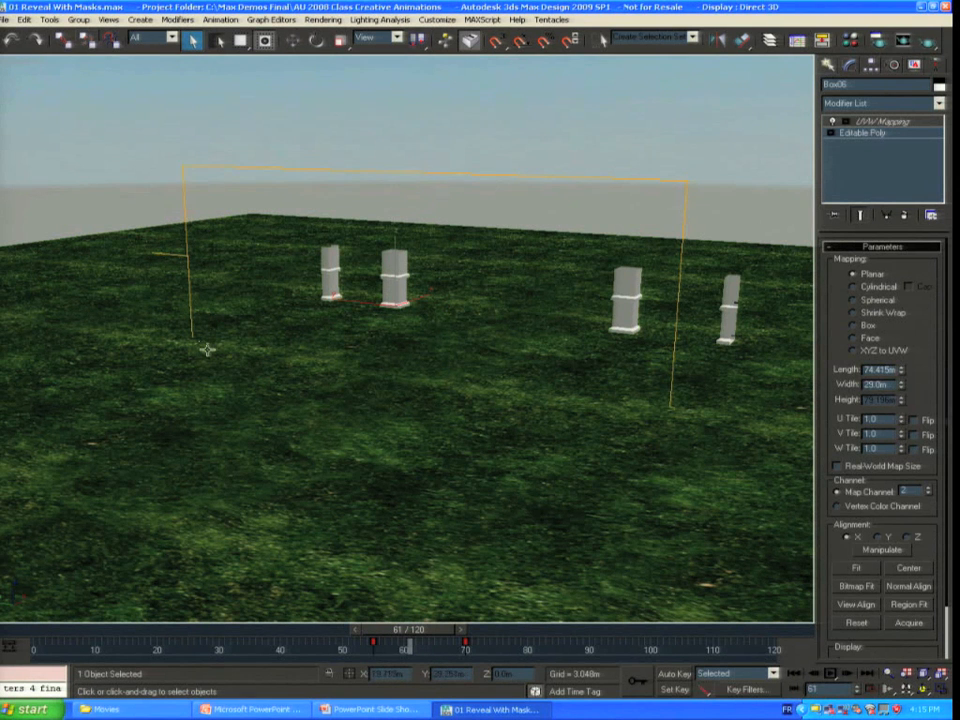
pyautogui.moveTo(407, 628); pyautogui.dragTo(597, 628)
# Step: Restore the 05 Show Ceiling scene state and play the full building reveal facing the stage, rewinding to frame 0
pyautogui.rightClick(459, 231)
pyautogui.moveTo(566, 214)
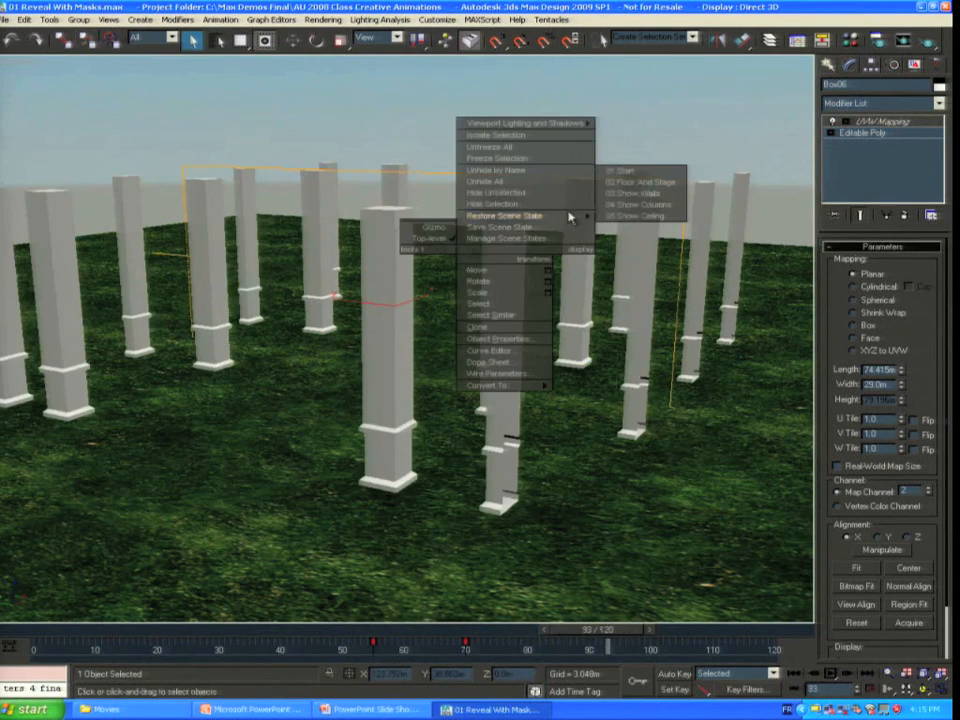
pyautogui.click(647, 219)
pyautogui.keyDown('alt'); pyautogui.moveTo(403, 431); pyautogui.dragTo(318, 430, button='middle'); pyautogui.keyUp('alt')
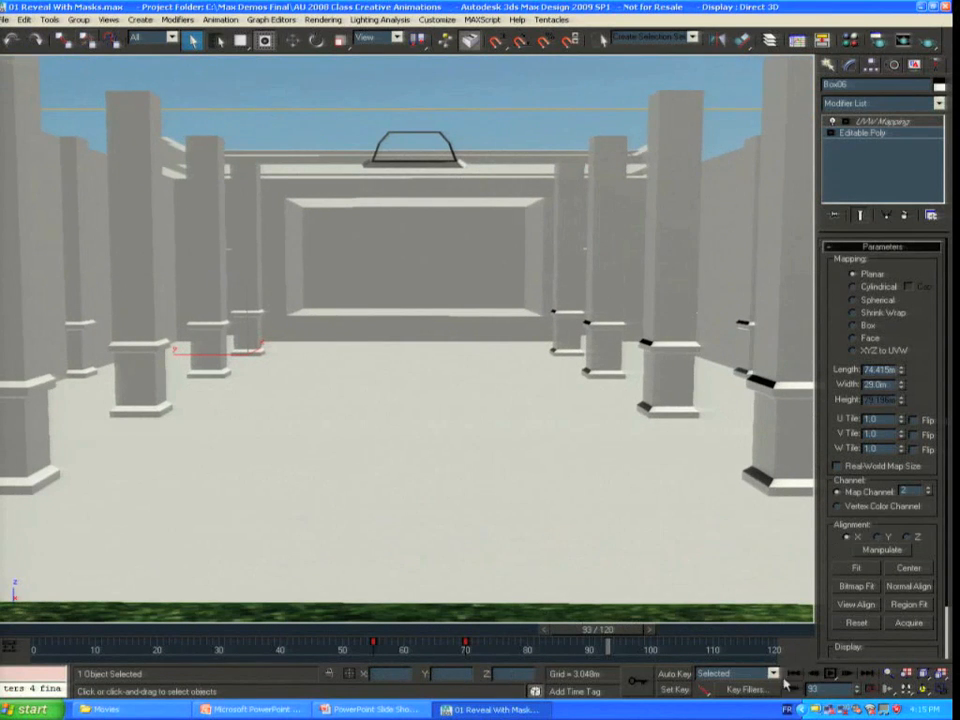
pyautogui.click(830, 675)
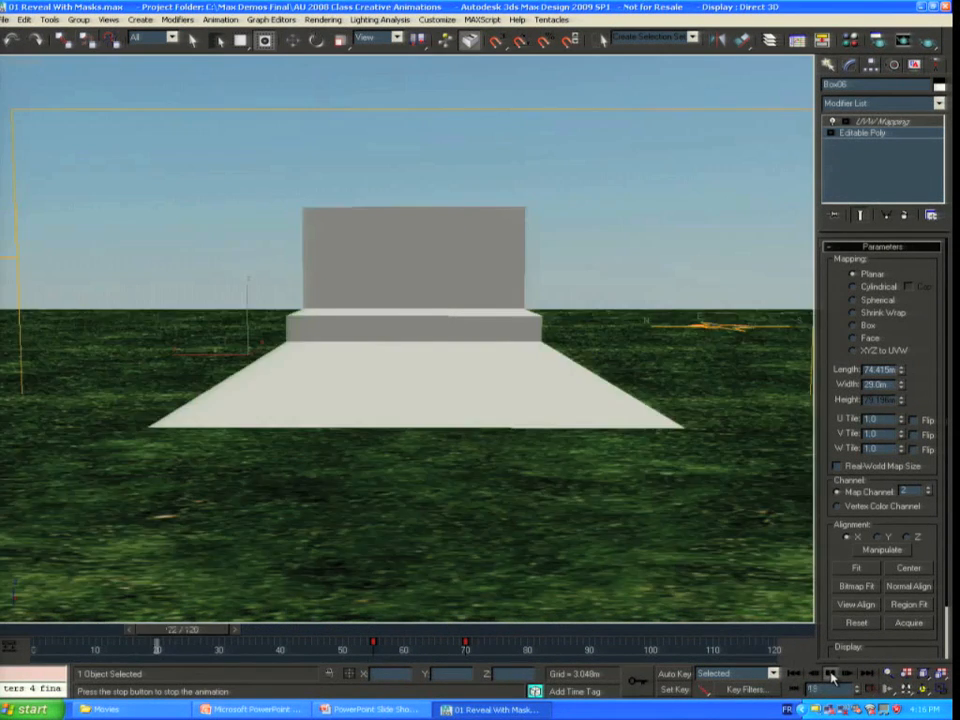
pyautogui.click(797, 676)
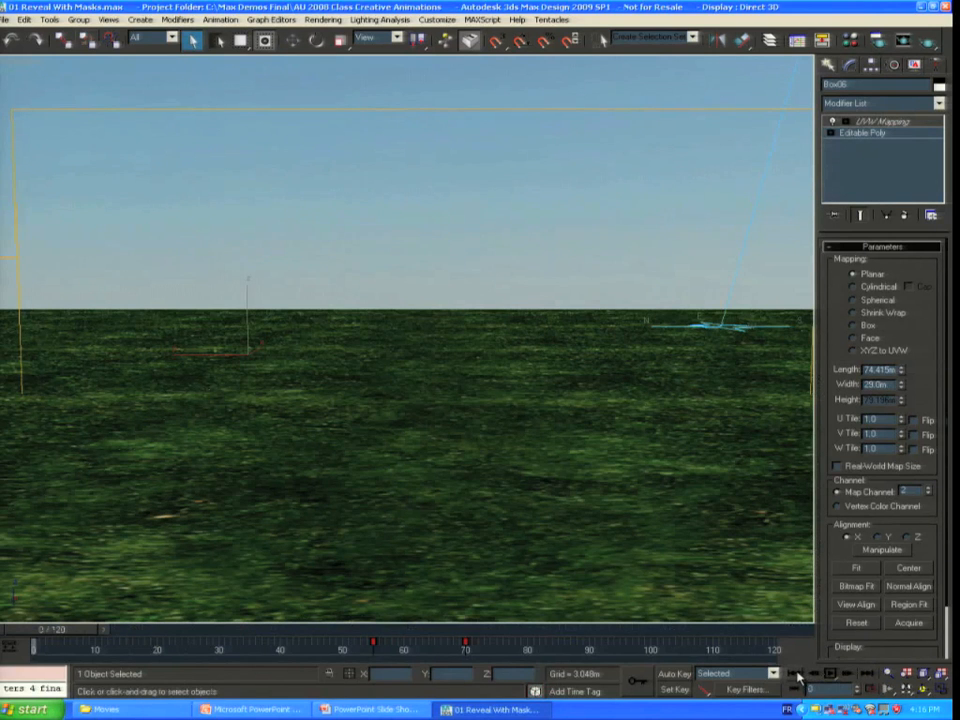
# Step: Open the 01 Masks Color Rendered movie from the Movies folder in the media player and play it
pyautogui.click(105, 709)
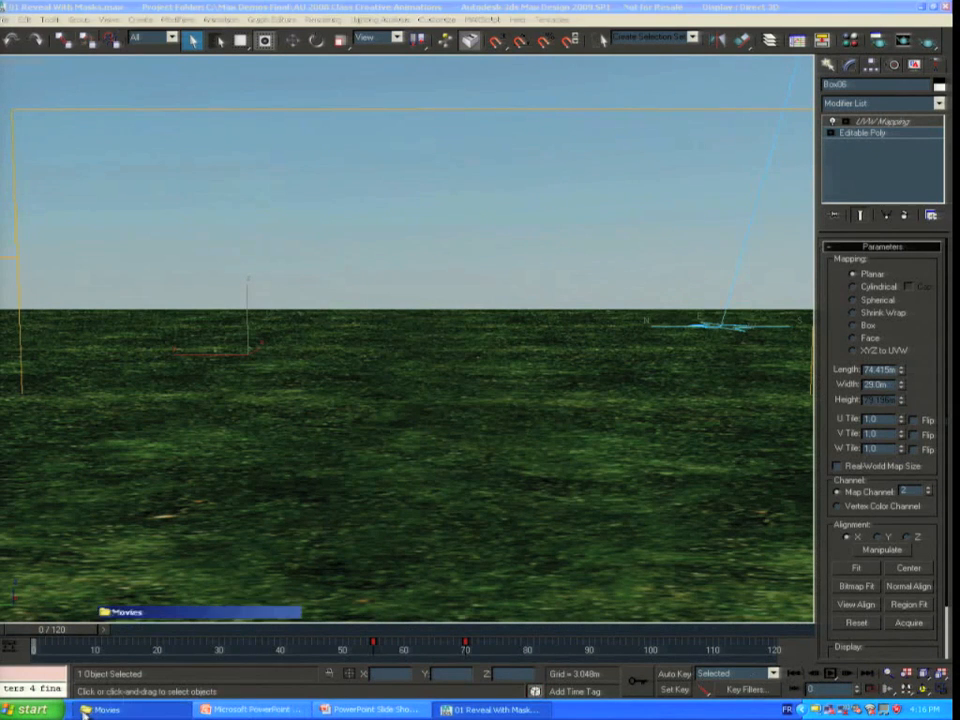
pyautogui.click(427, 270)
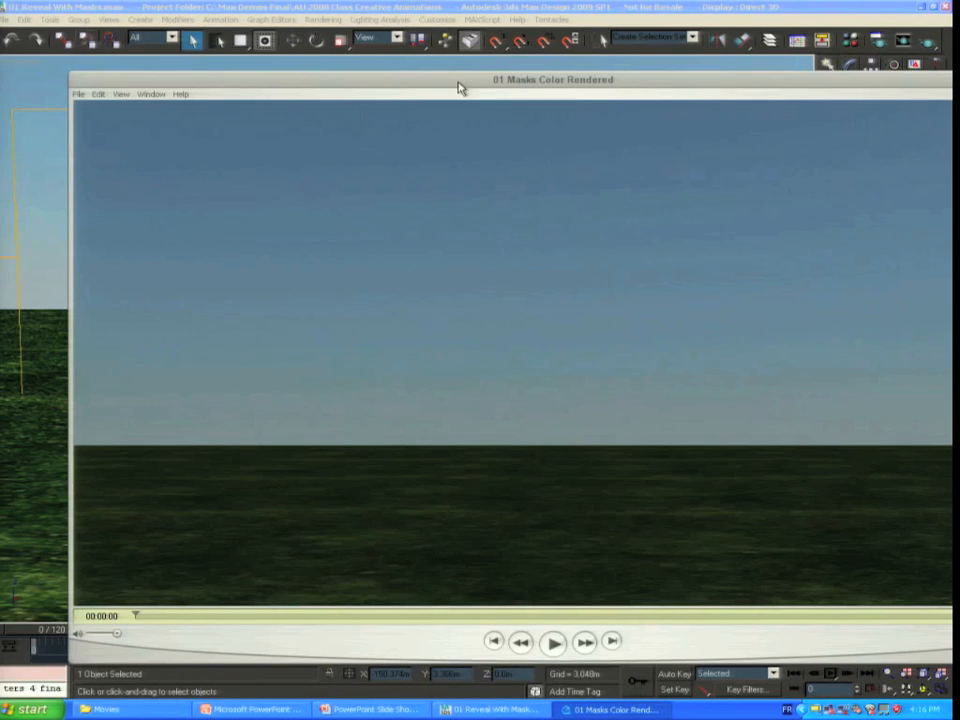
pyautogui.moveTo(456, 85); pyautogui.dragTo(378, 59)
pyautogui.click(471, 615)
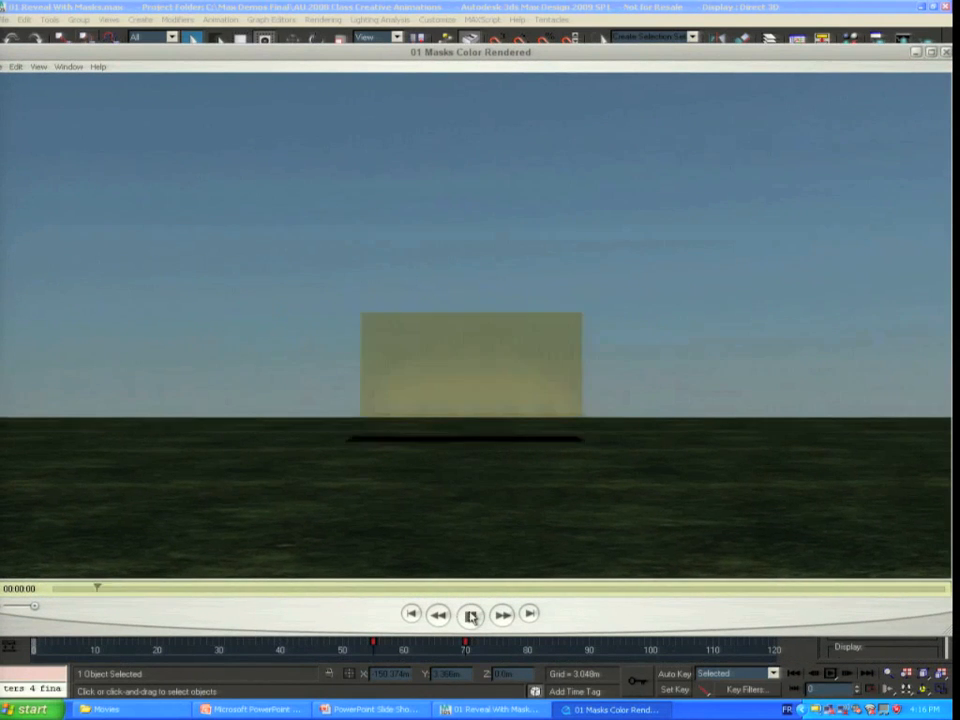